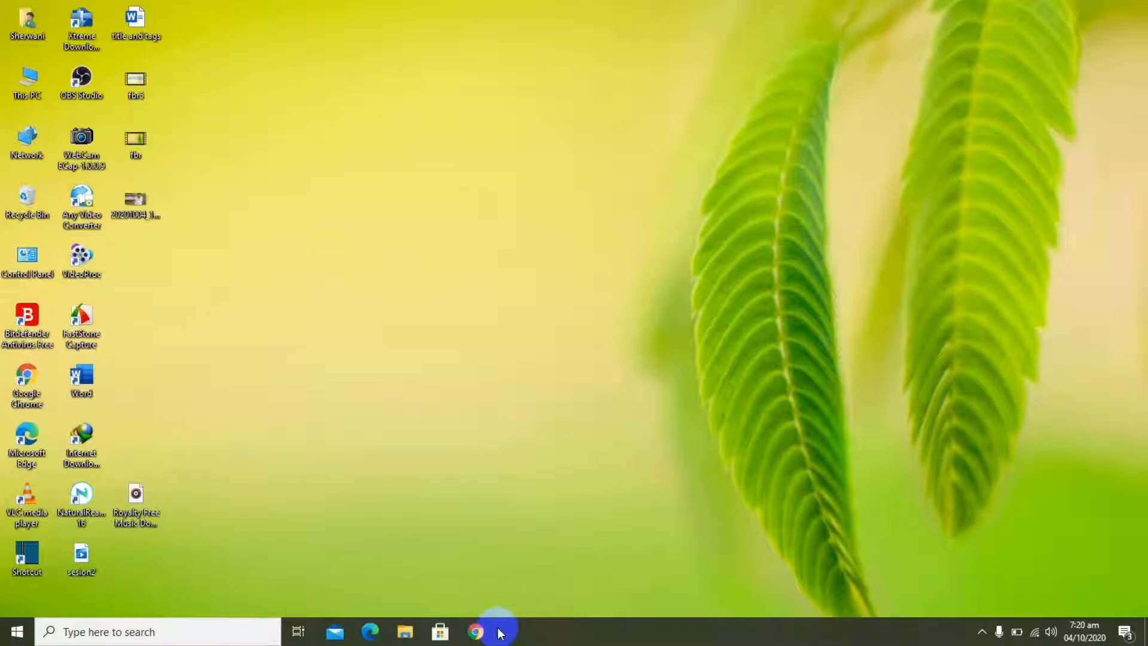
# Step: Open Chrome, search Google for "iris fbr" and go to the Iris - FBR website
pyautogui.click(481, 634)
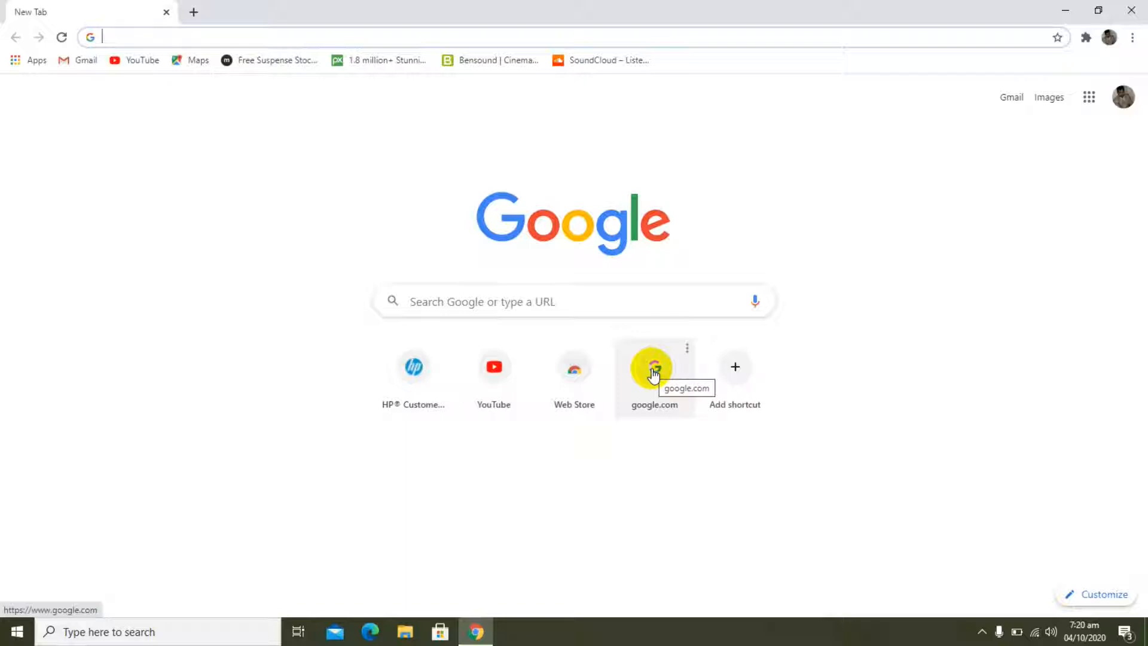
pyautogui.click(654, 374)
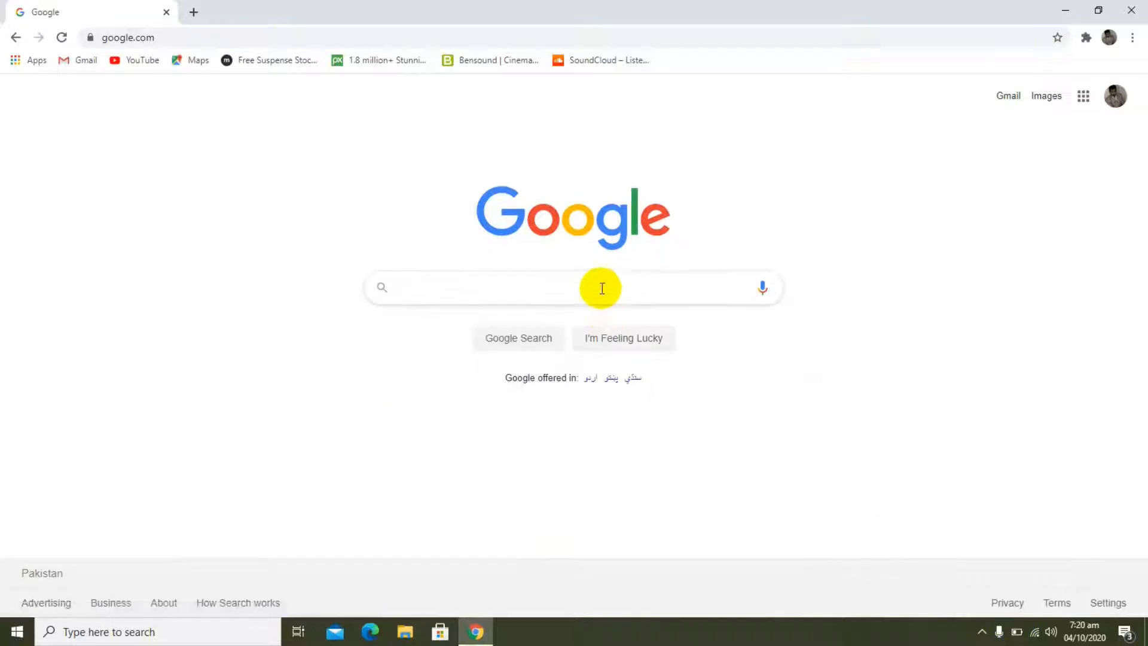
pyautogui.click(602, 288)
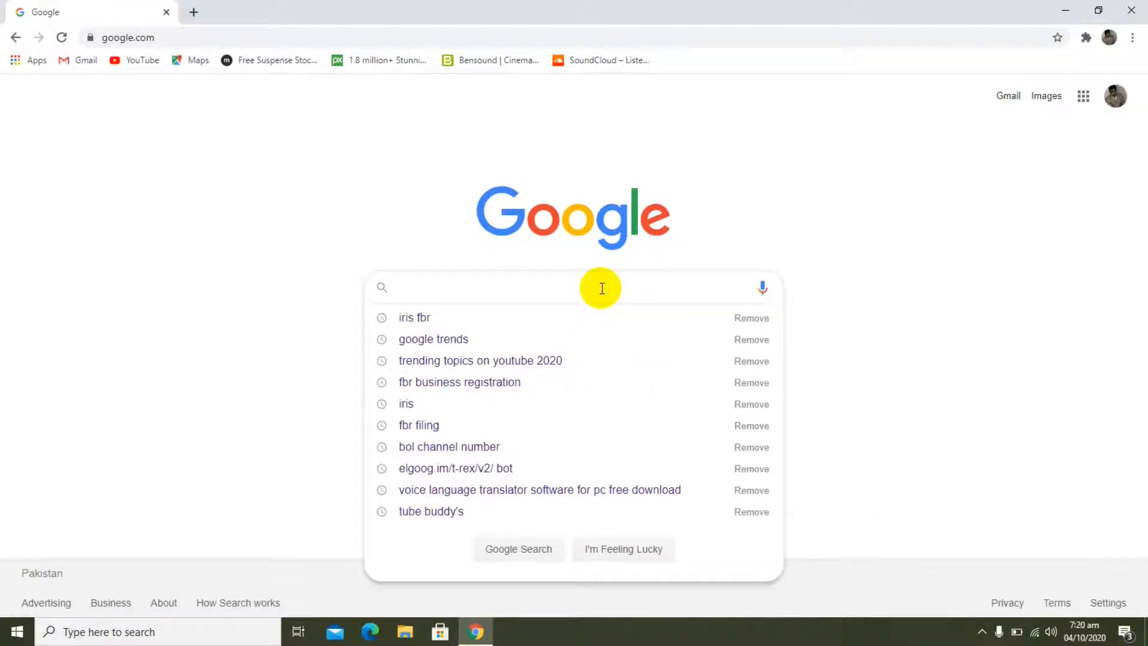
pyautogui.click(984, 173)
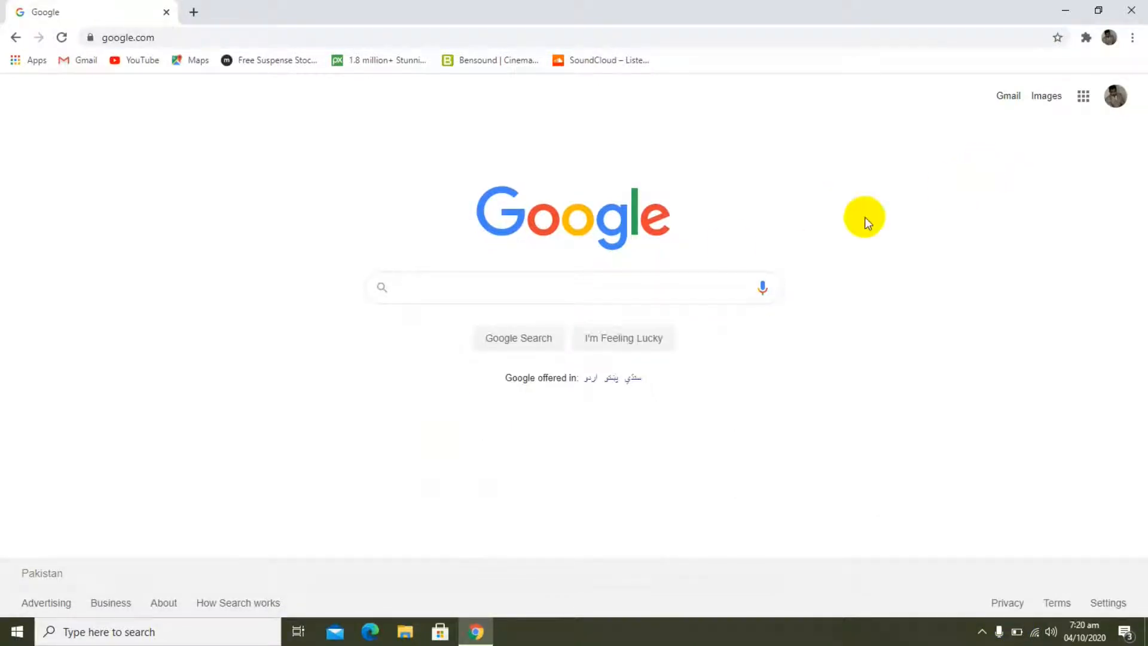
pyautogui.click(681, 288)
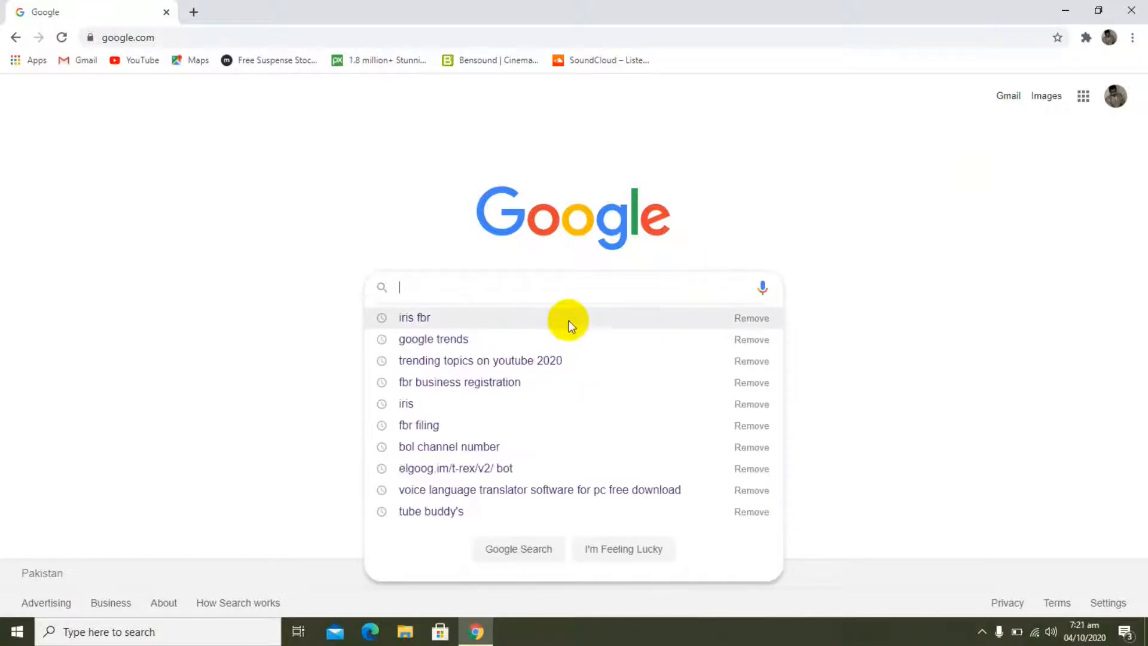
pyautogui.click(569, 319)
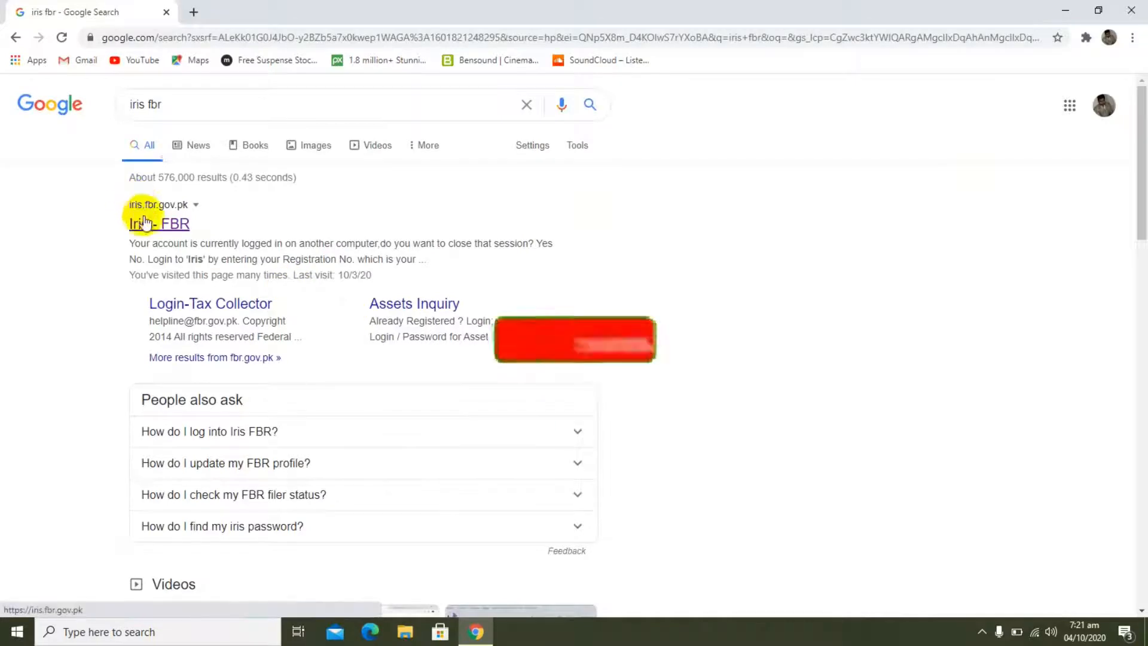
pyautogui.click(151, 226)
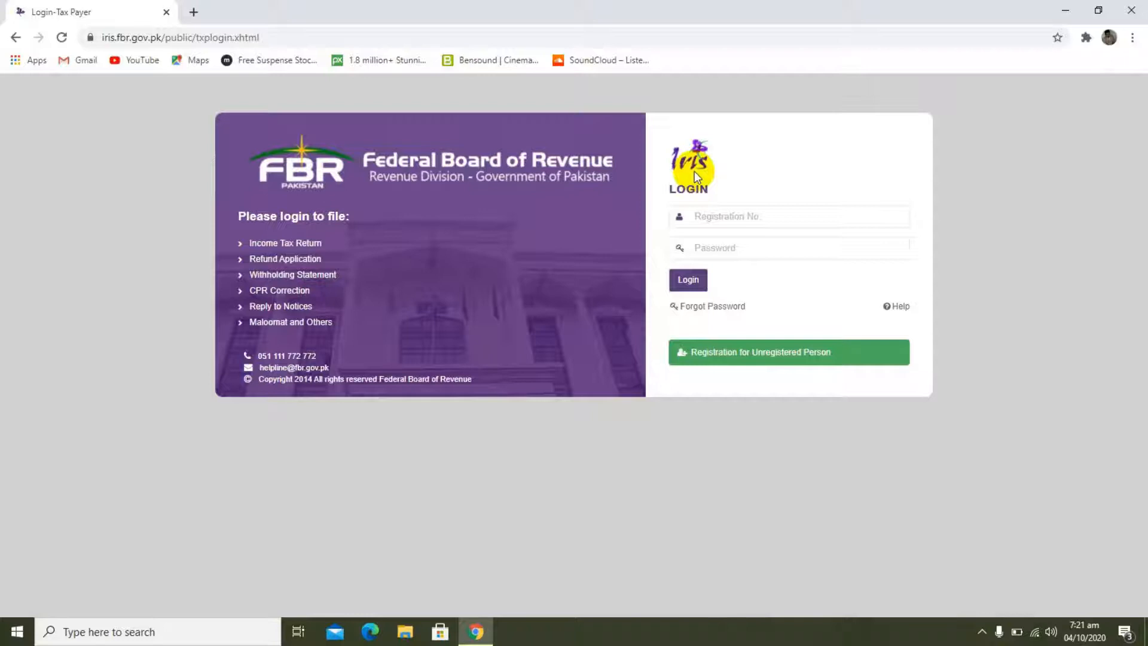
# Step: Log in to Iris with the taxpayer's registration number and the account password
pyautogui.click(722, 216)
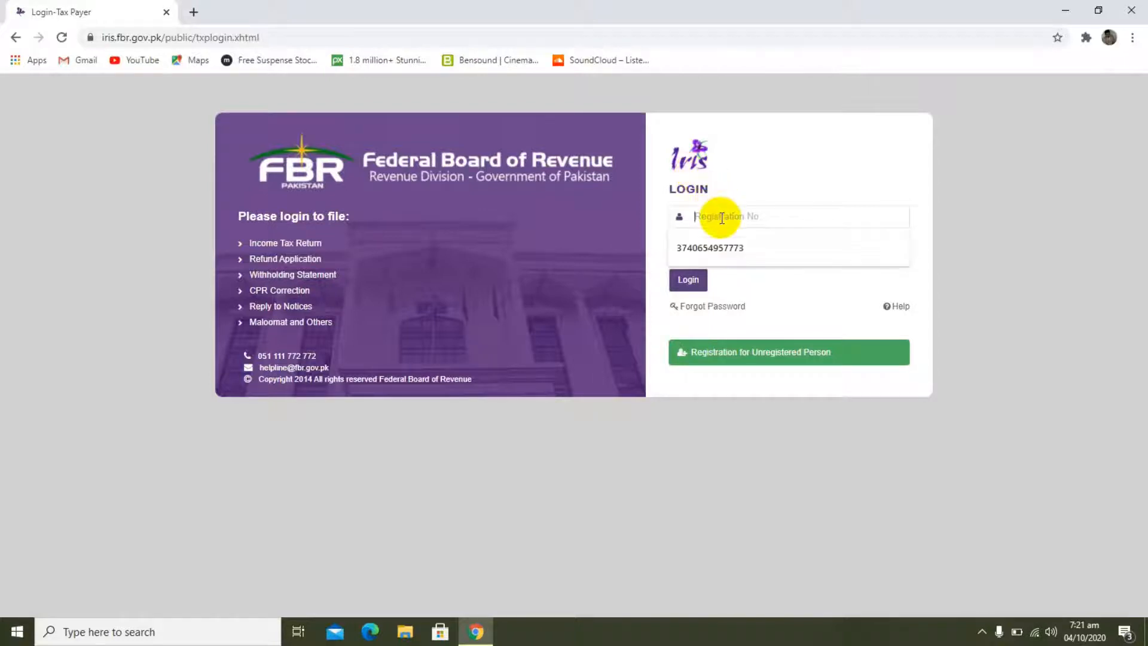
pyautogui.click(720, 245)
pyautogui.click(722, 249)
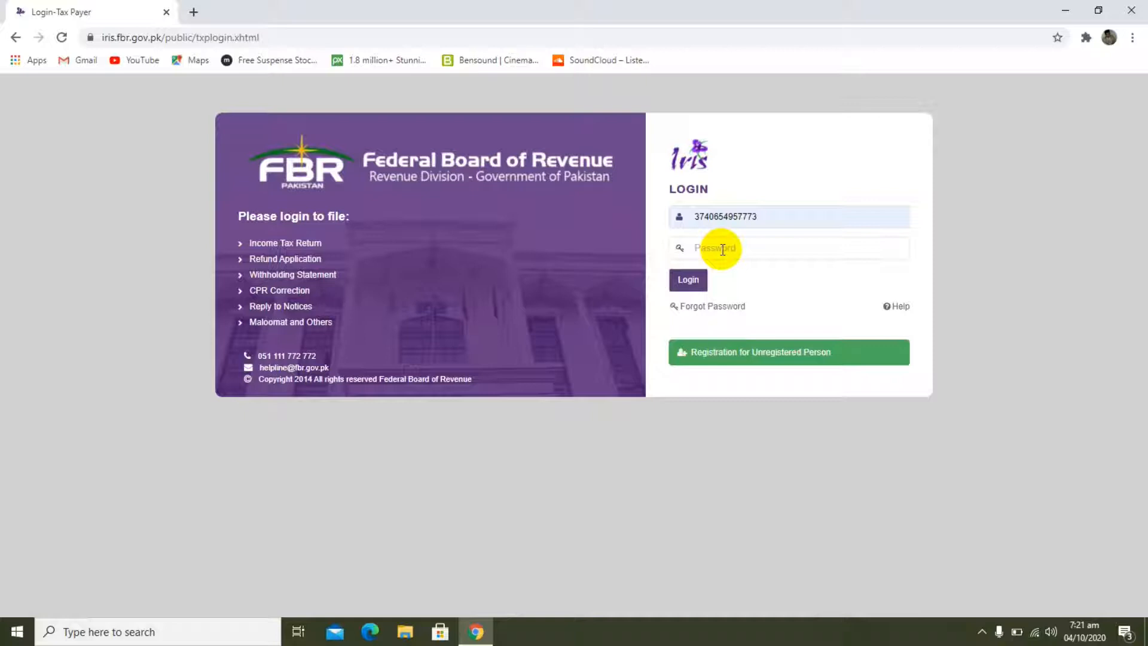
pyautogui.write('••••')
pyautogui.press('Return')
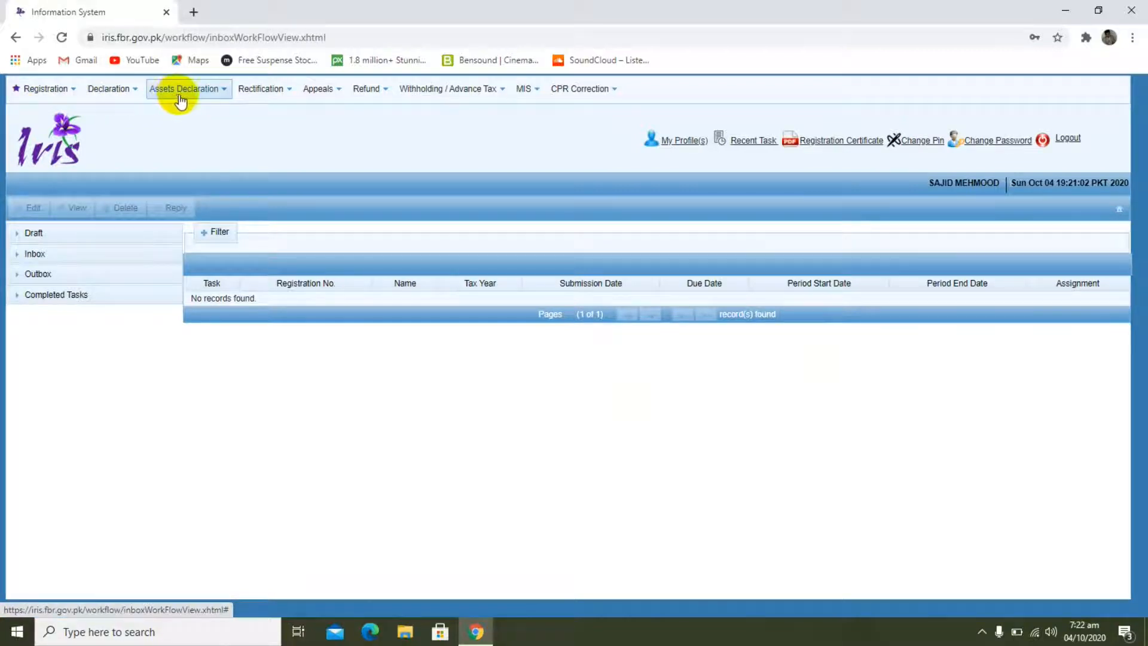
# Step: Open the original Normal Return (Ind/AOP/COY) declaration form and dismiss its notification
pyautogui.click(118, 91)
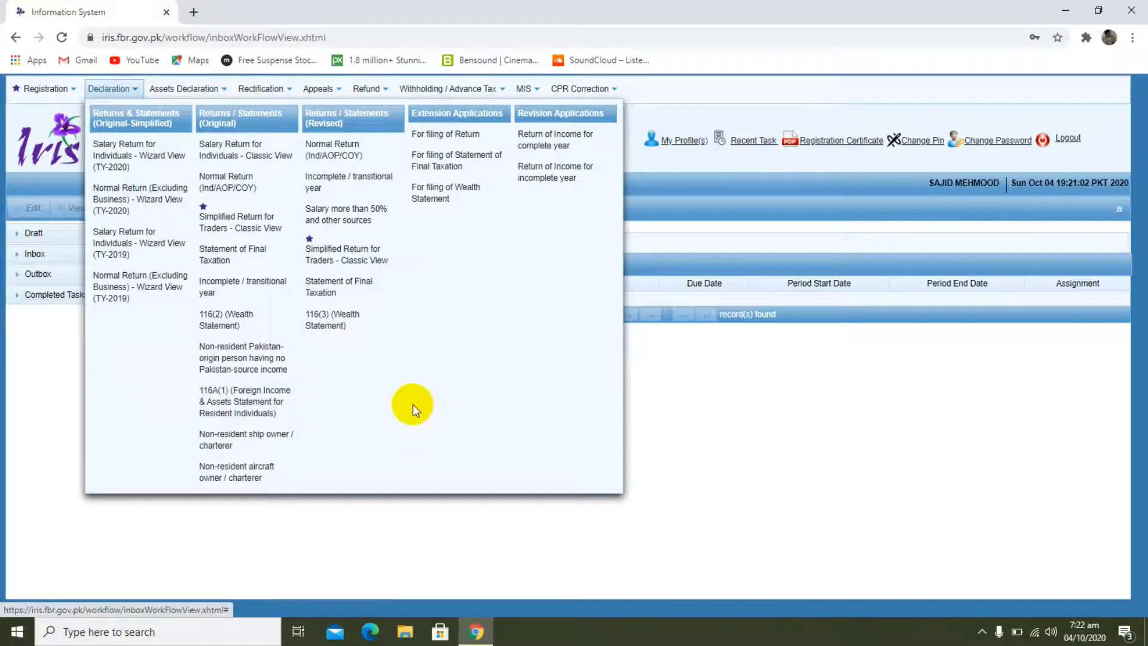
pyautogui.click(235, 183)
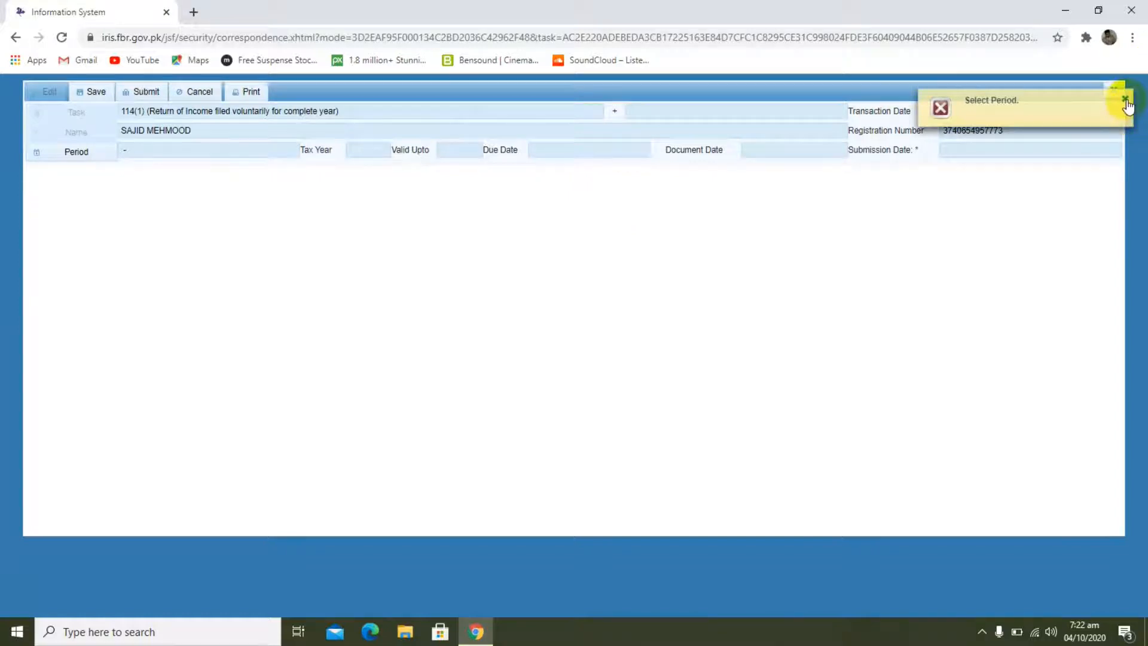
pyautogui.click(1126, 100)
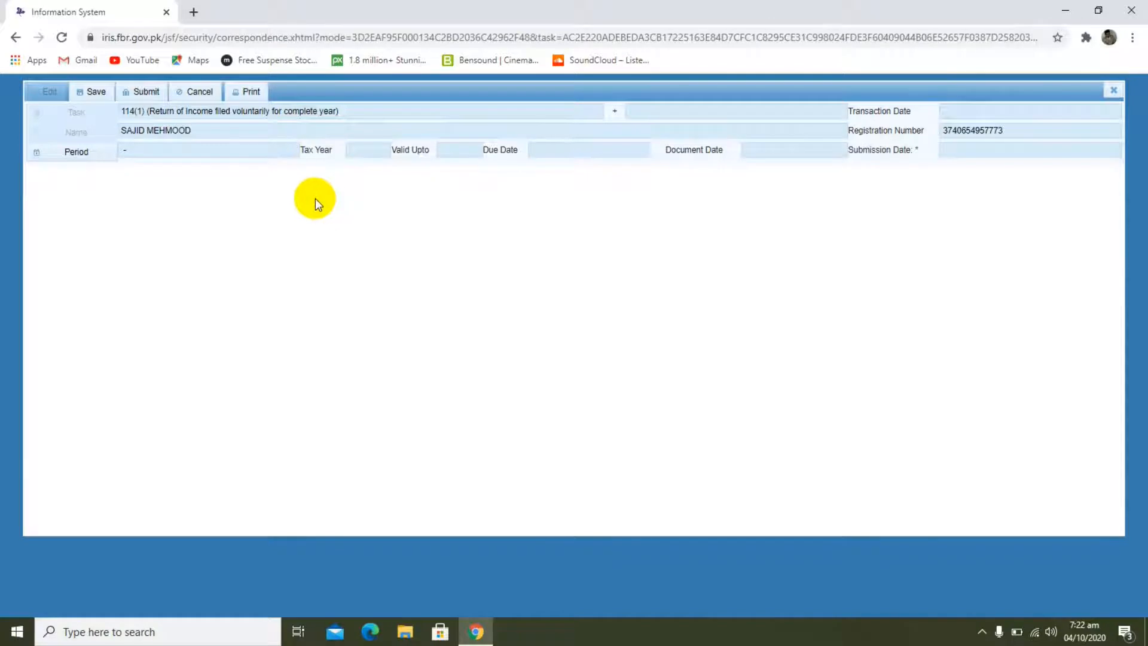
# Step: Set the return's period by searching for tax year 2019 and selecting 01-JUL-2018 to 30-JUN-2019
pyautogui.click(96, 157)
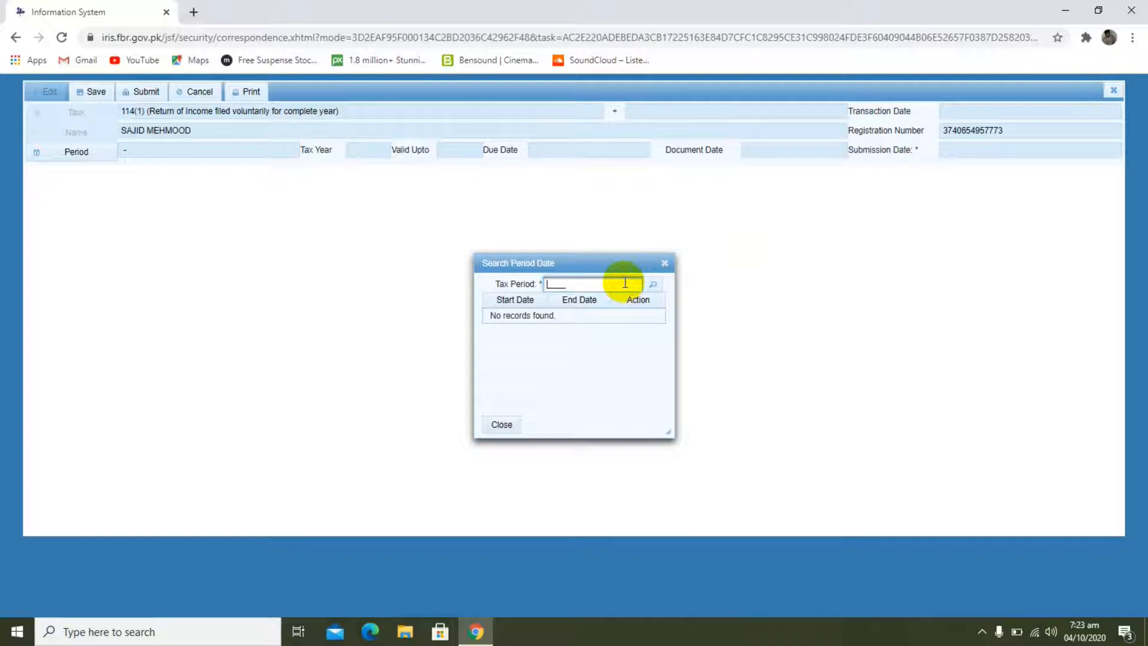
pyautogui.write('2019')
pyautogui.click(653, 285)
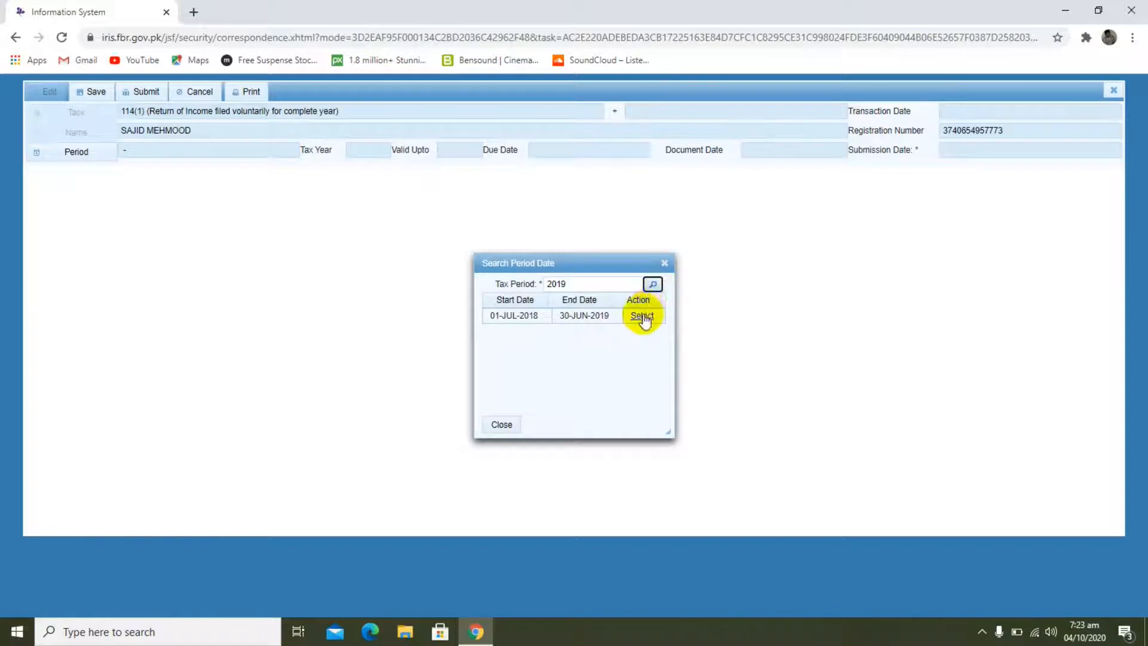
pyautogui.click(642, 314)
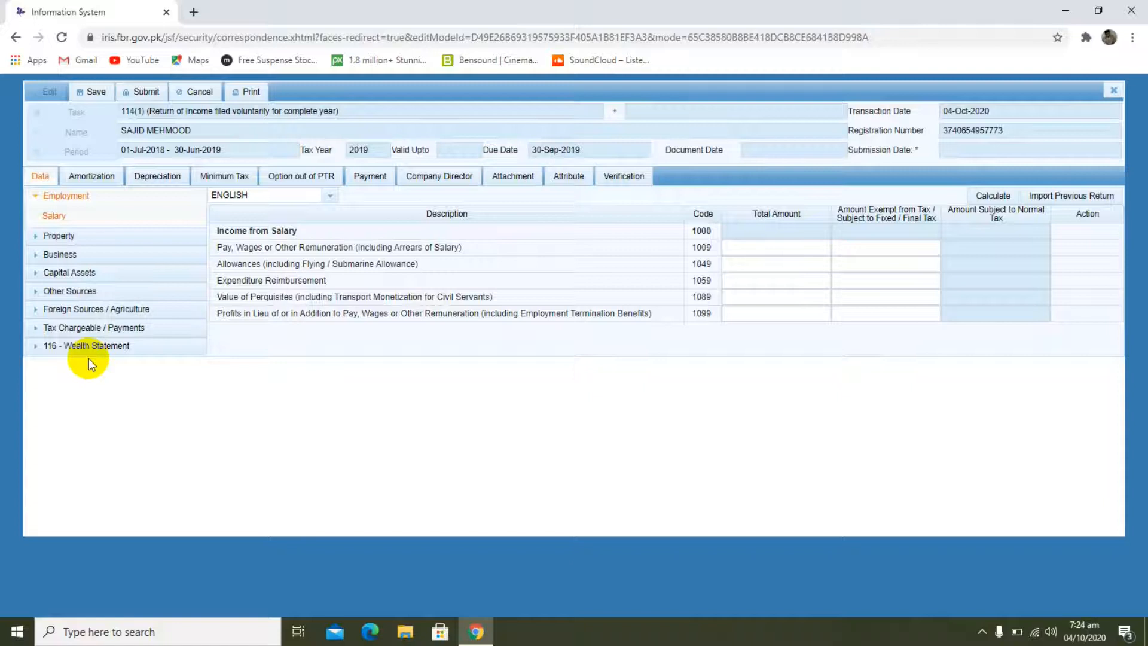
# Step: In the Employment salary data, set the Total Amount of Pay, Wages or Other Remuneration (code 1009) to 576000
pyautogui.click(59, 218)
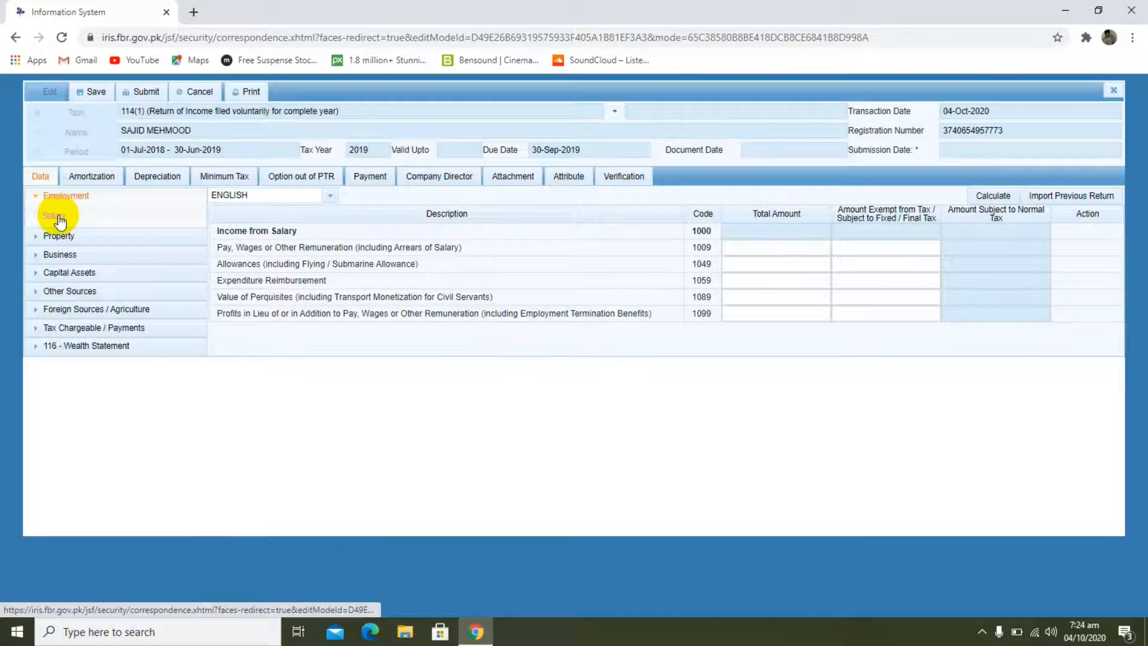
pyautogui.click(760, 247)
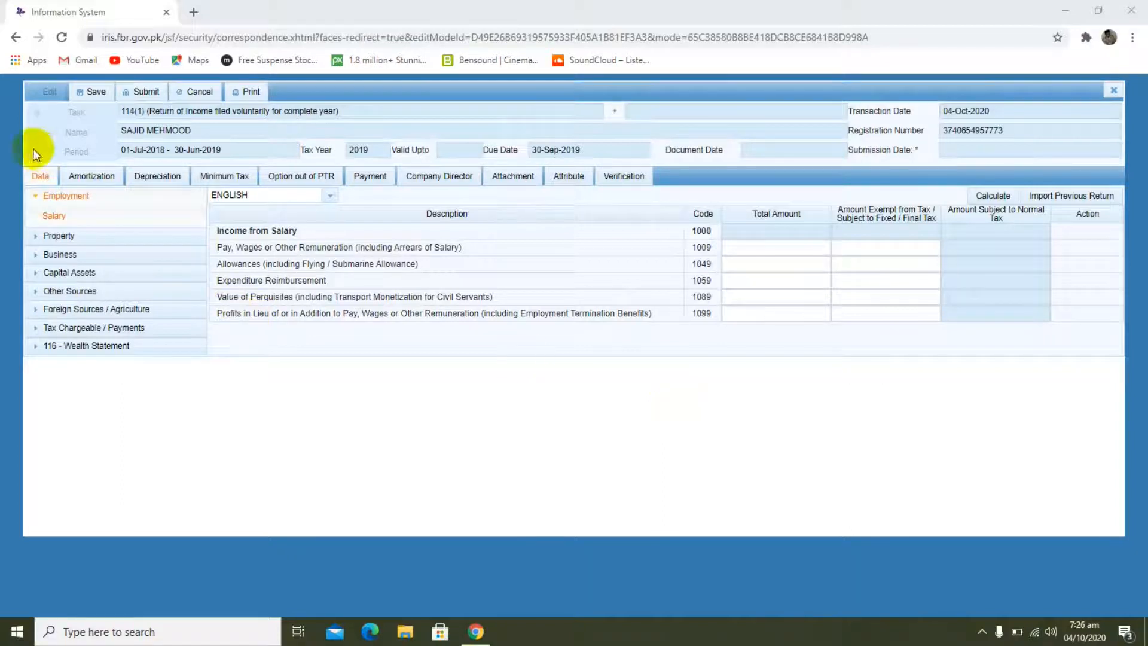
pyautogui.click(53, 219)
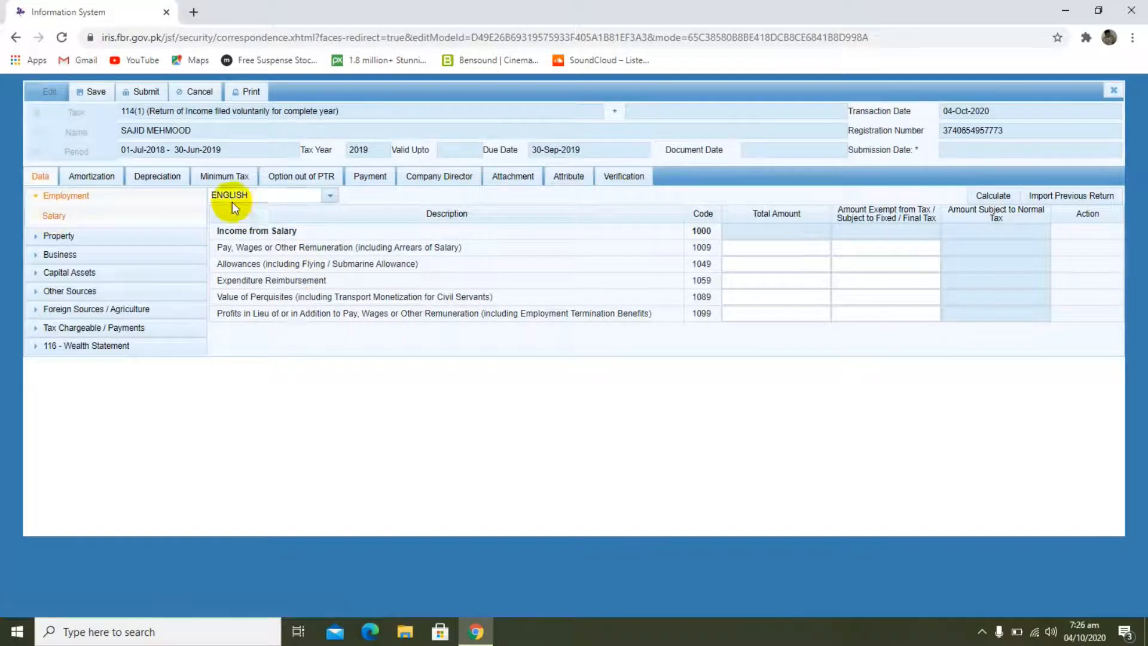
pyautogui.click(866, 267)
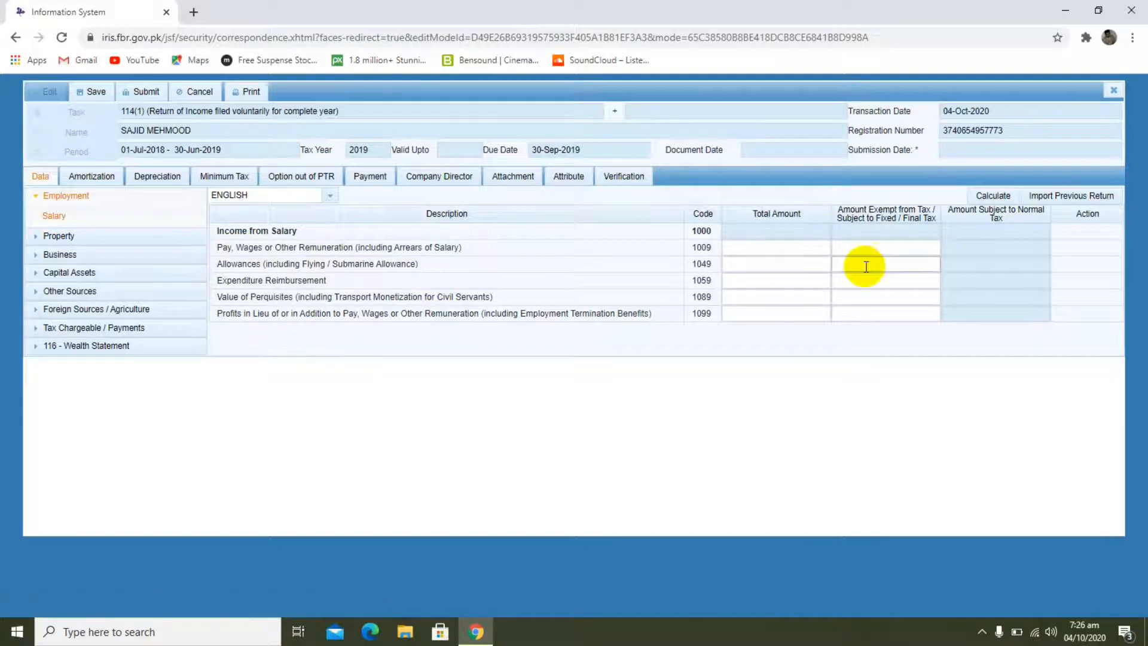
pyautogui.click(761, 249)
pyautogui.write('576000')
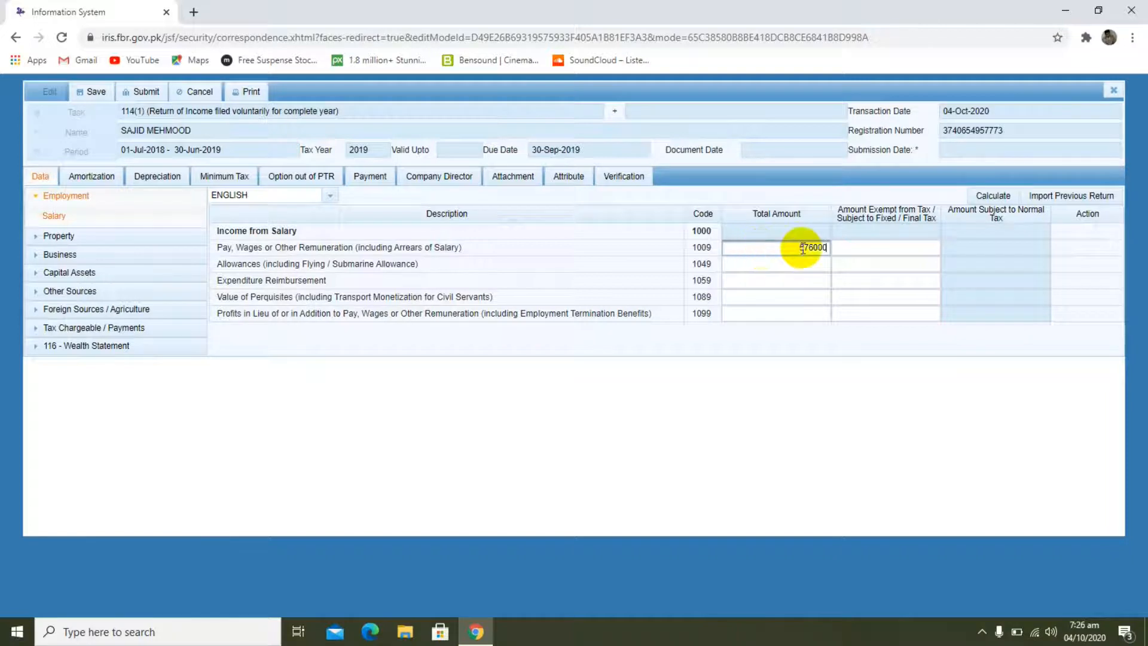
# Step: Set the exempt or fixed/final tax amount for Pay, Wages or Other Remuneration to 576000 and calculate the salary income
pyautogui.click(840, 247)
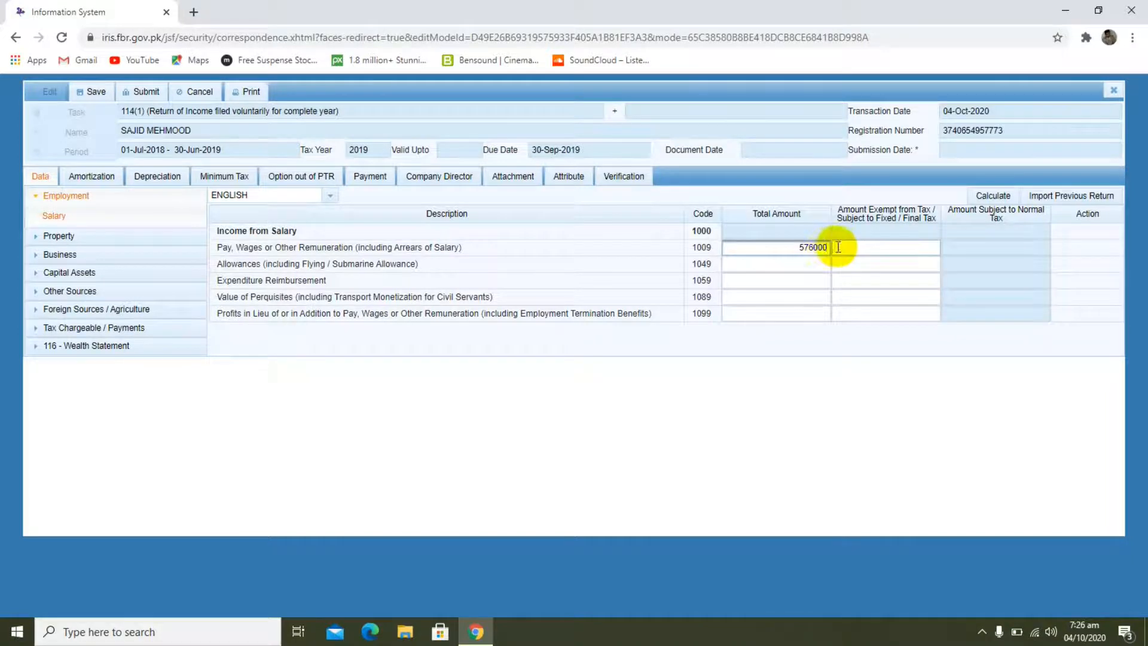
pyautogui.write('576000')
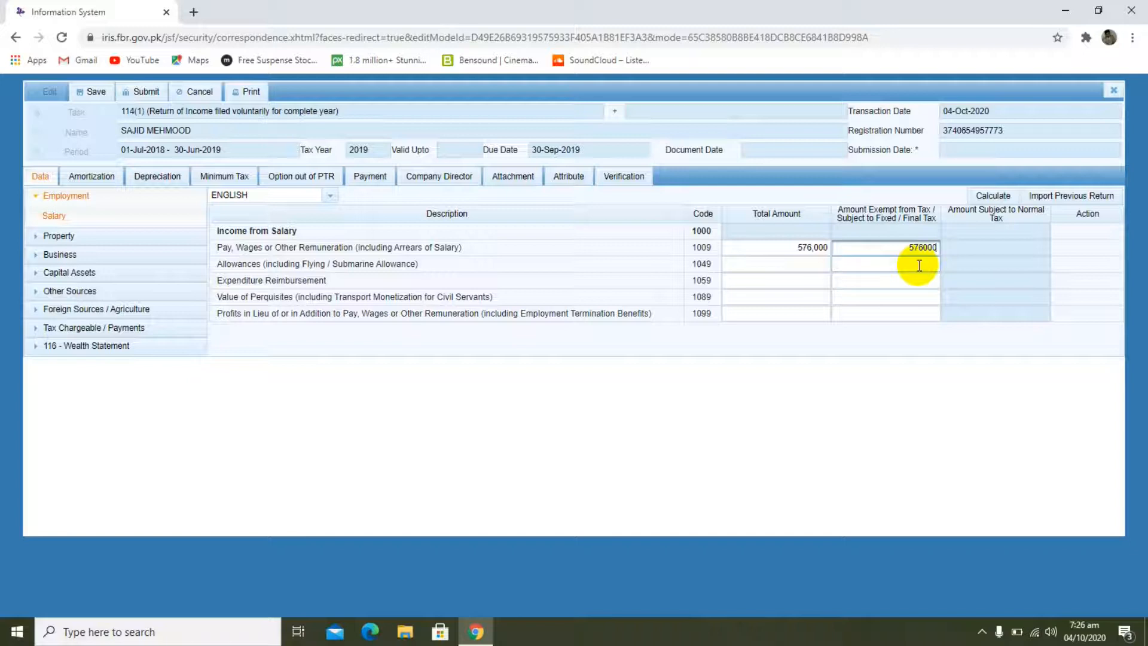
pyautogui.click(993, 197)
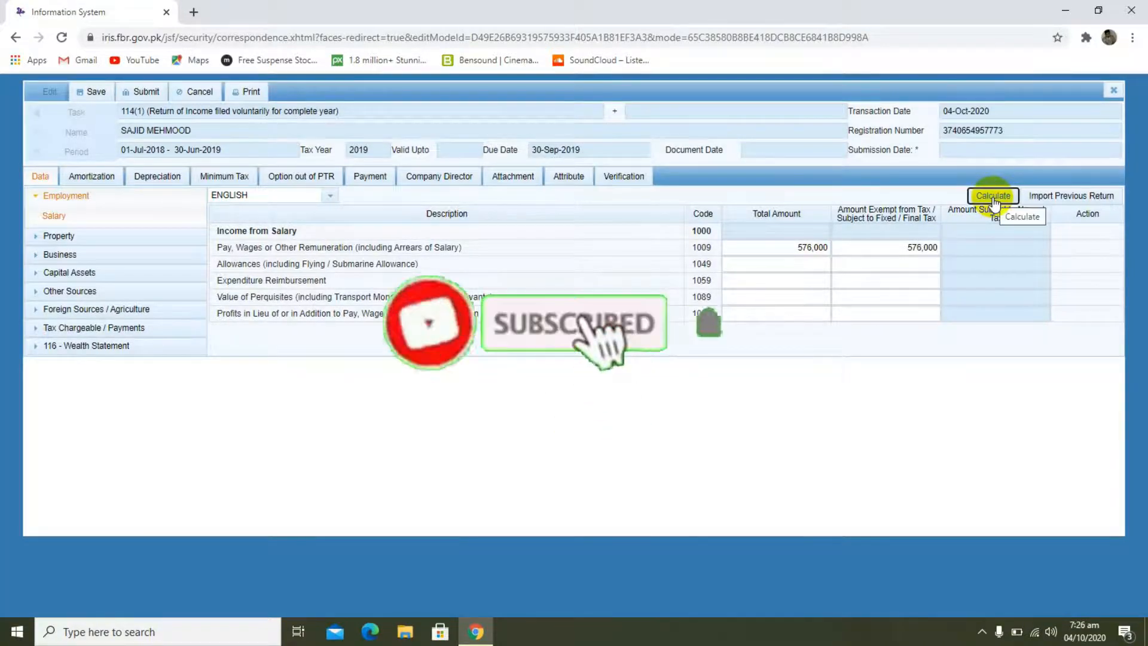
pyautogui.click(994, 198)
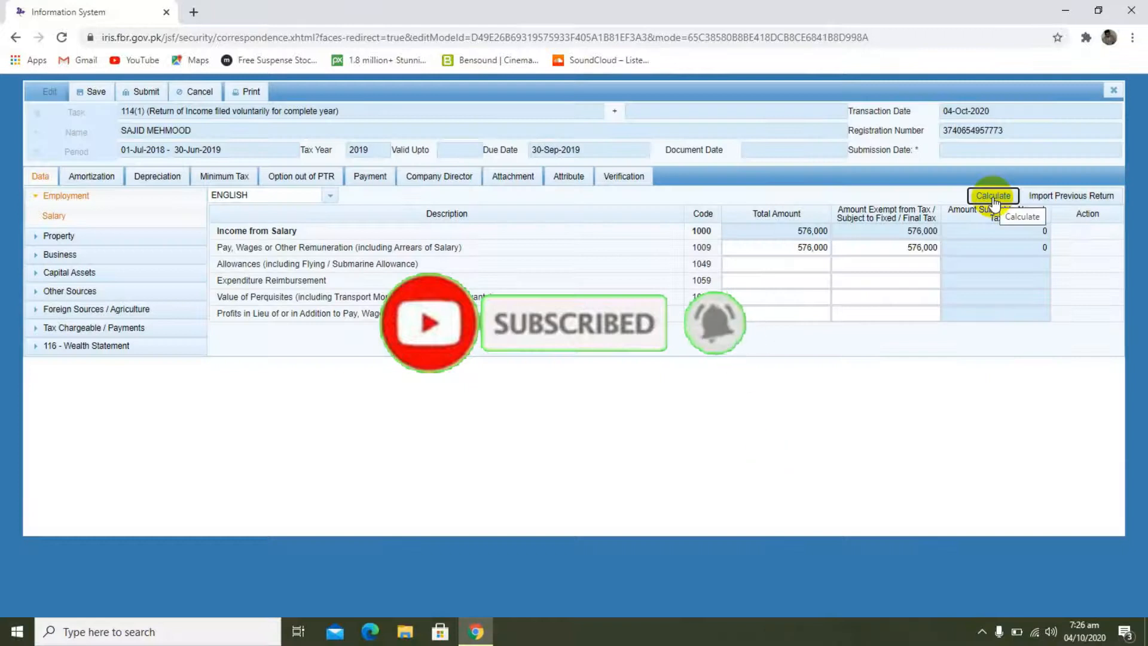
pyautogui.click(816, 230)
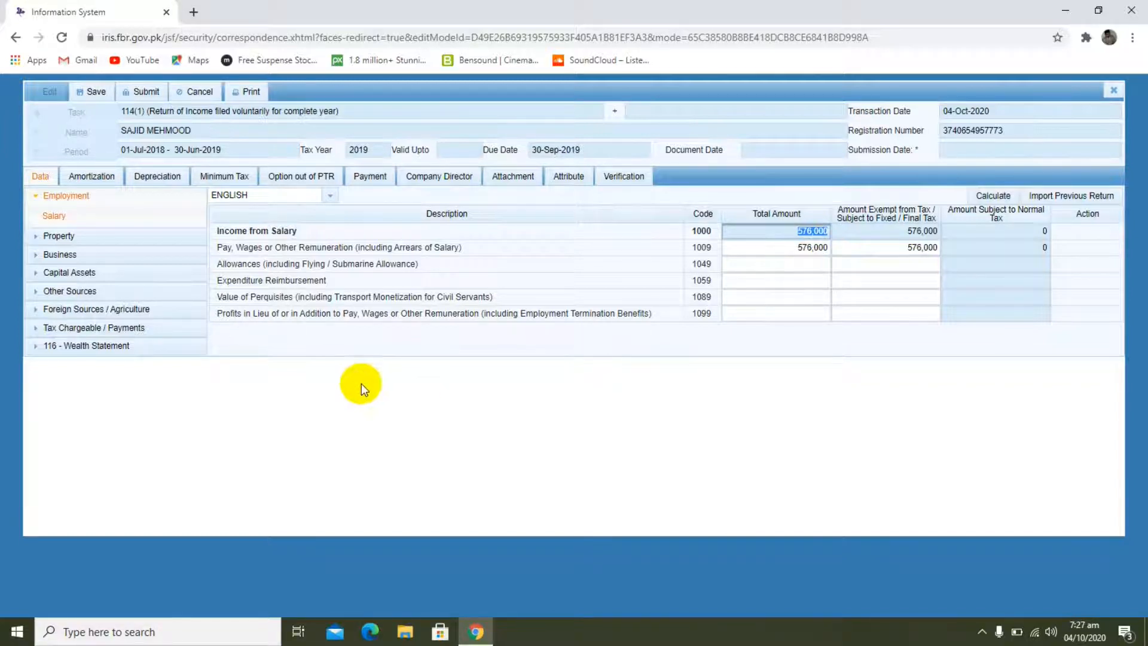
# Step: Review the return's property receipts and deductions, the Business categories, and the long-term and short-term Capital Assets entries
pyautogui.click(39, 240)
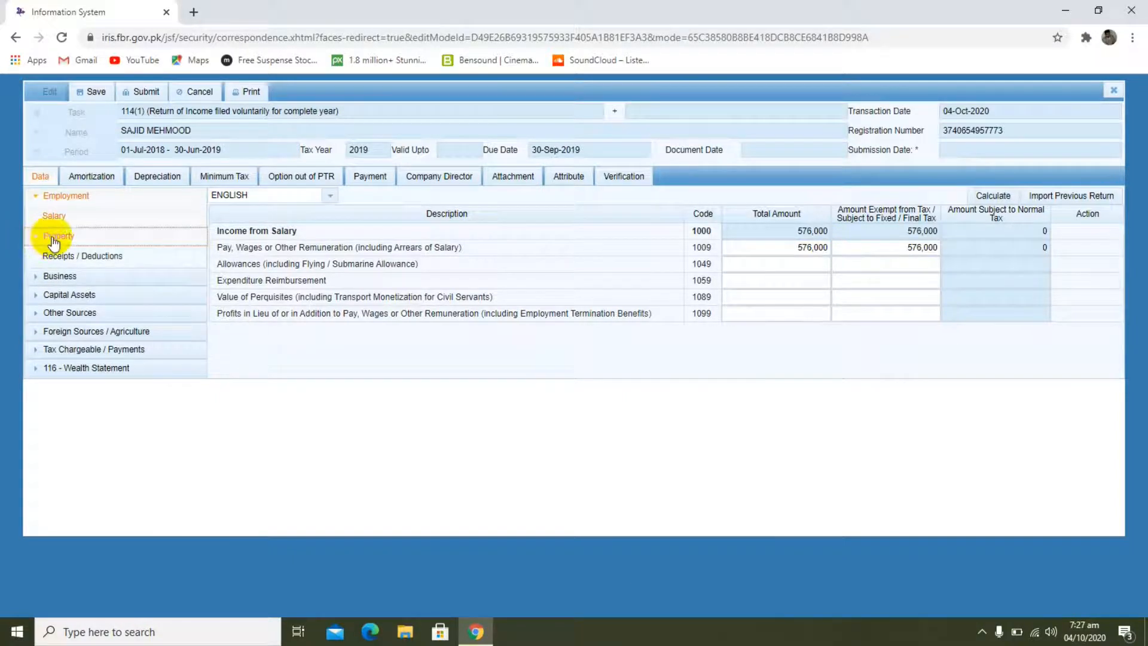
pyautogui.click(49, 238)
pyautogui.click(55, 239)
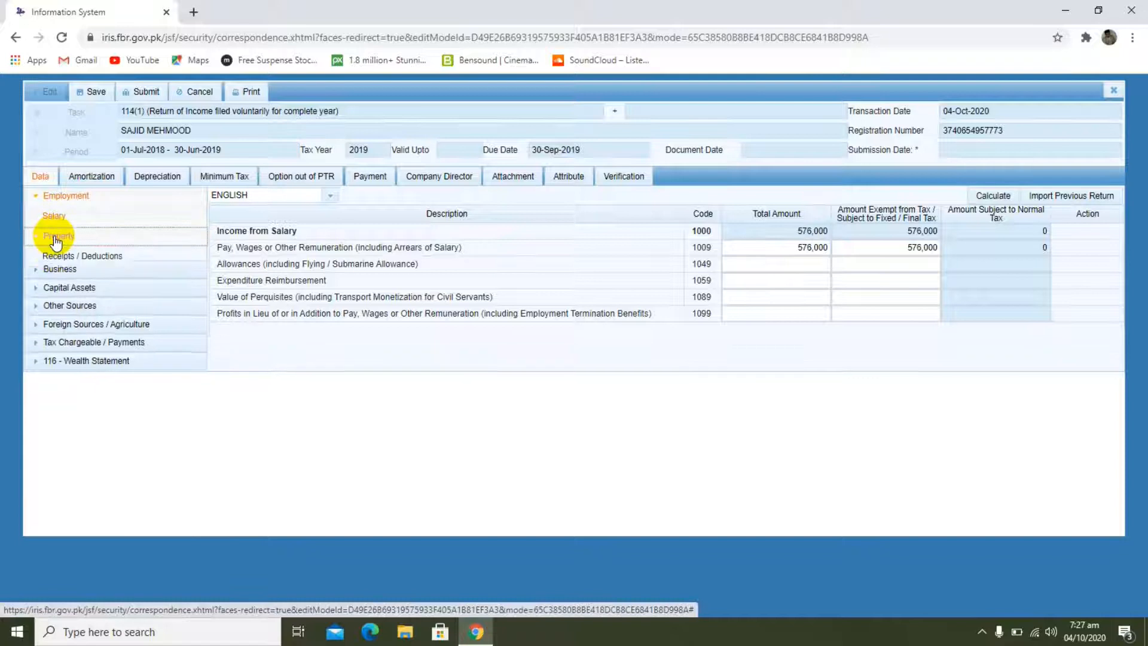
pyautogui.click(55, 255)
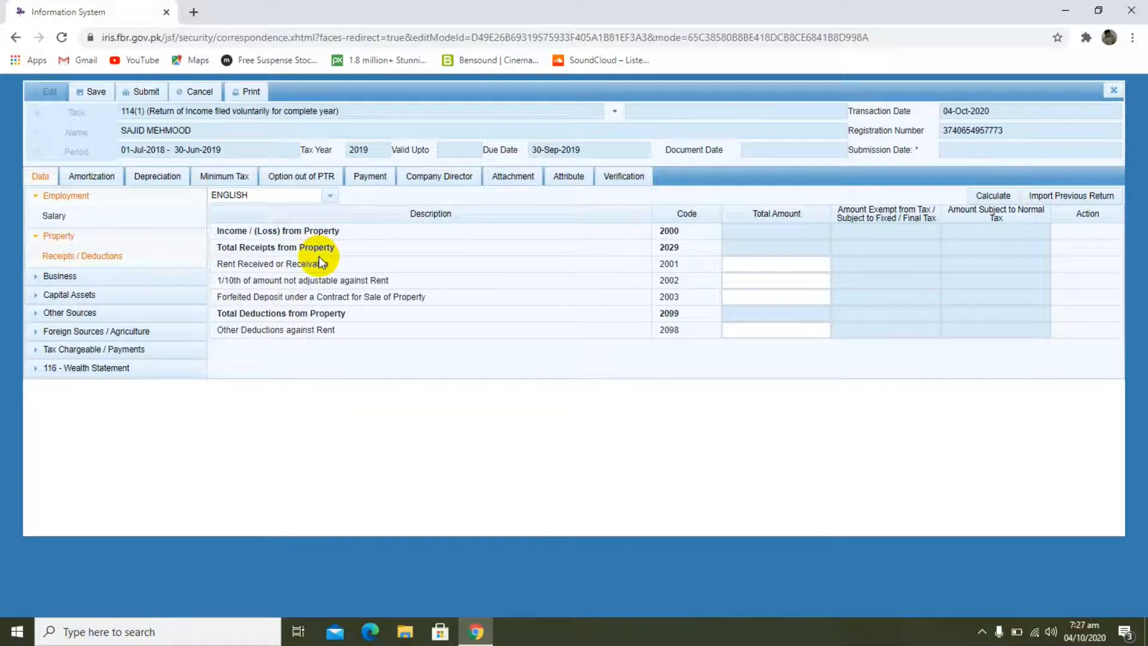
pyautogui.click(39, 278)
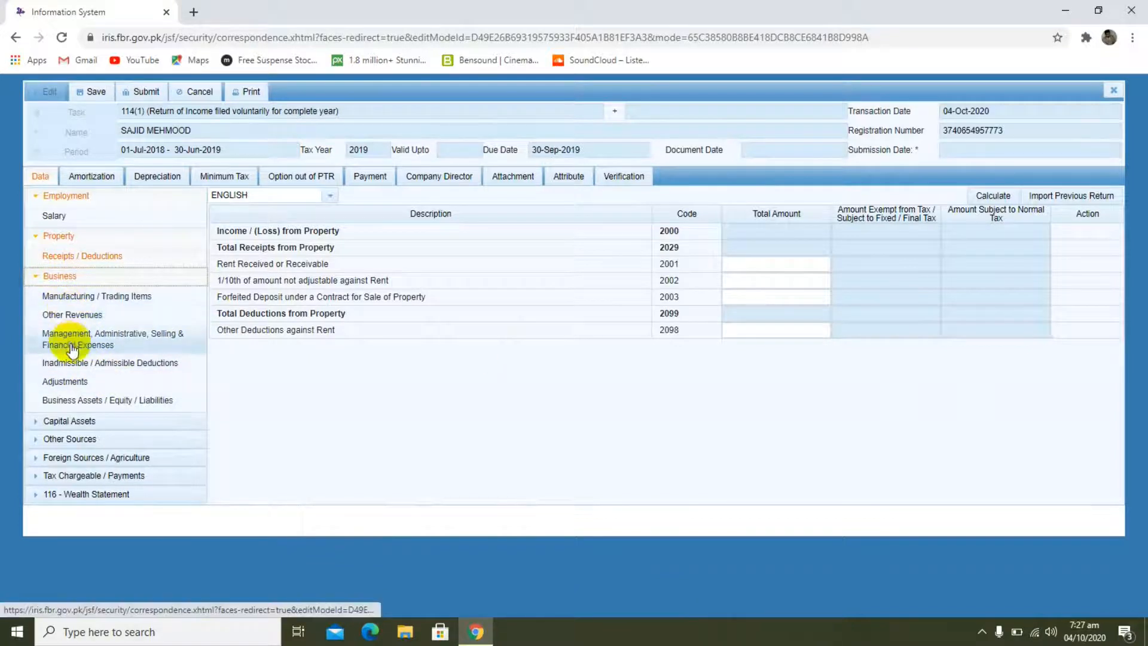
pyautogui.click(38, 278)
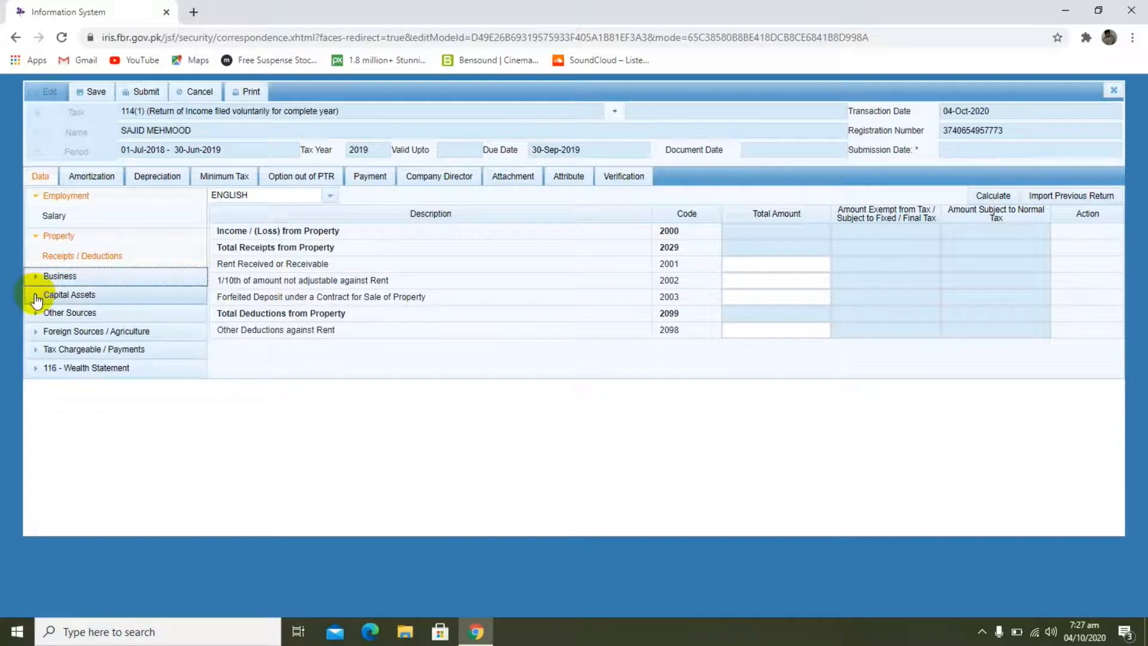
pyautogui.click(36, 296)
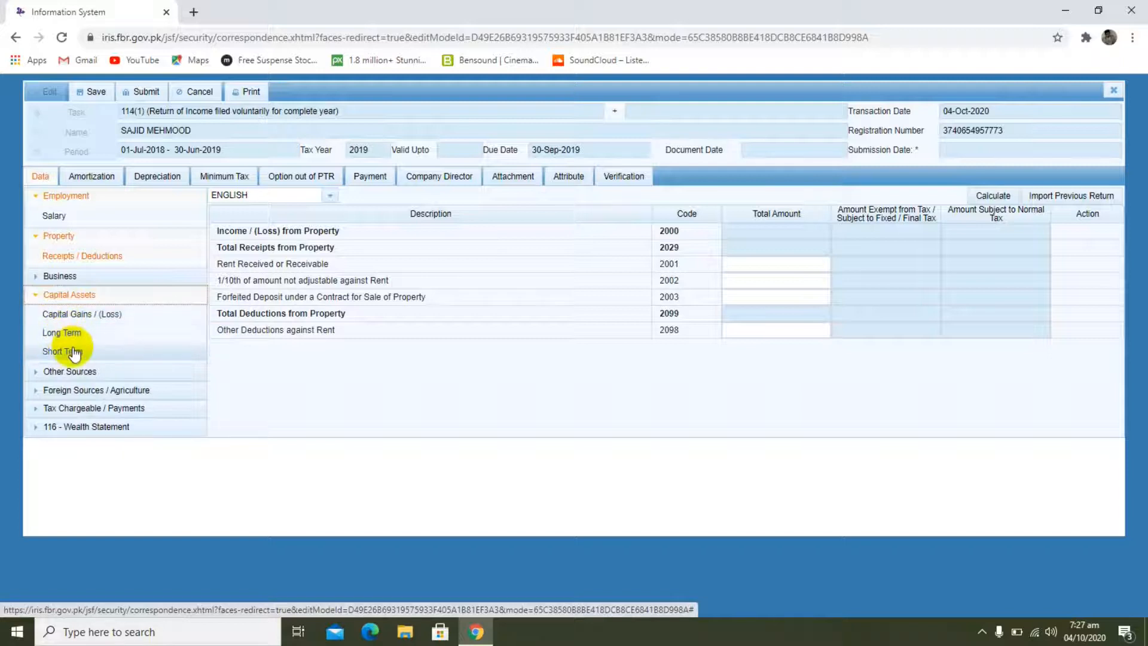
pyautogui.click(73, 336)
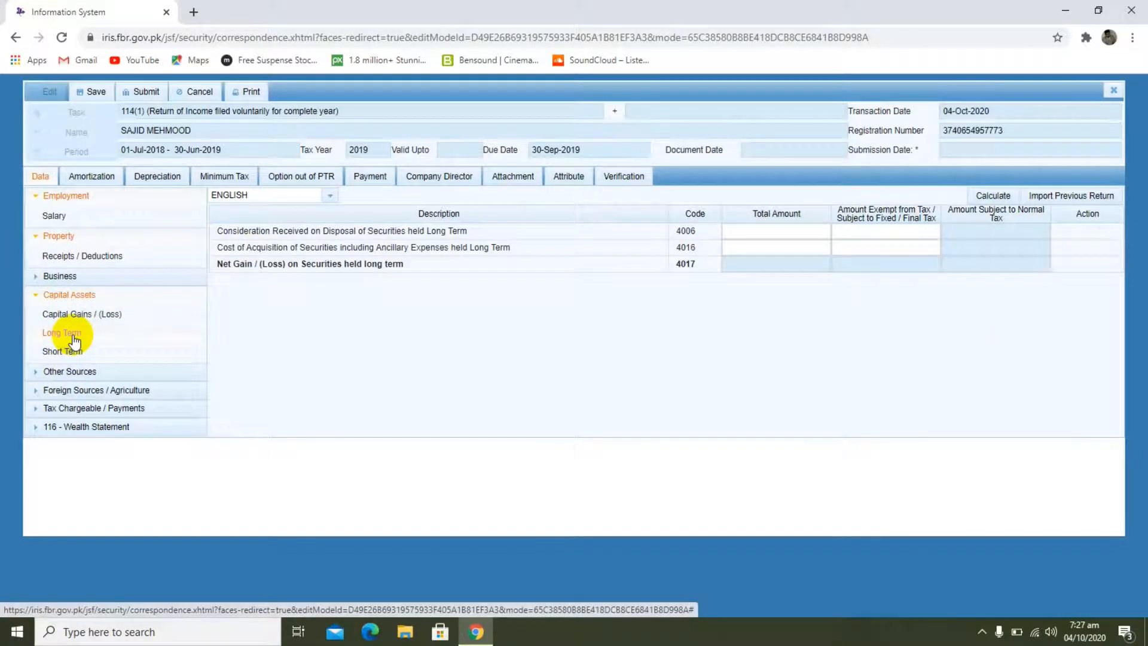
pyautogui.click(75, 354)
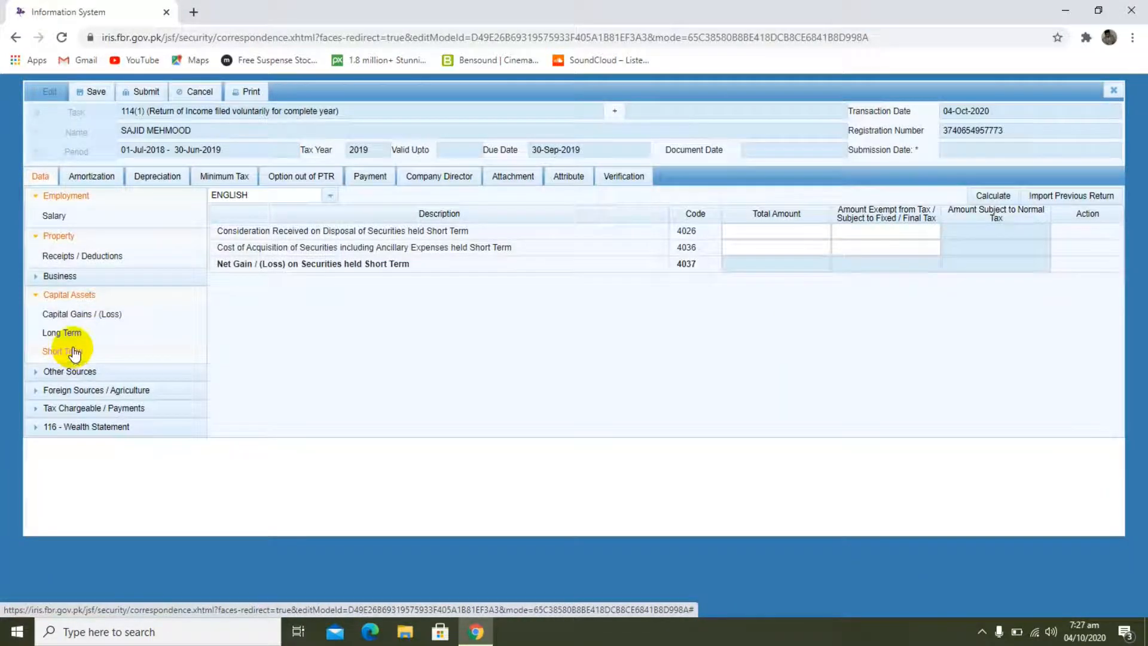
pyautogui.click(34, 299)
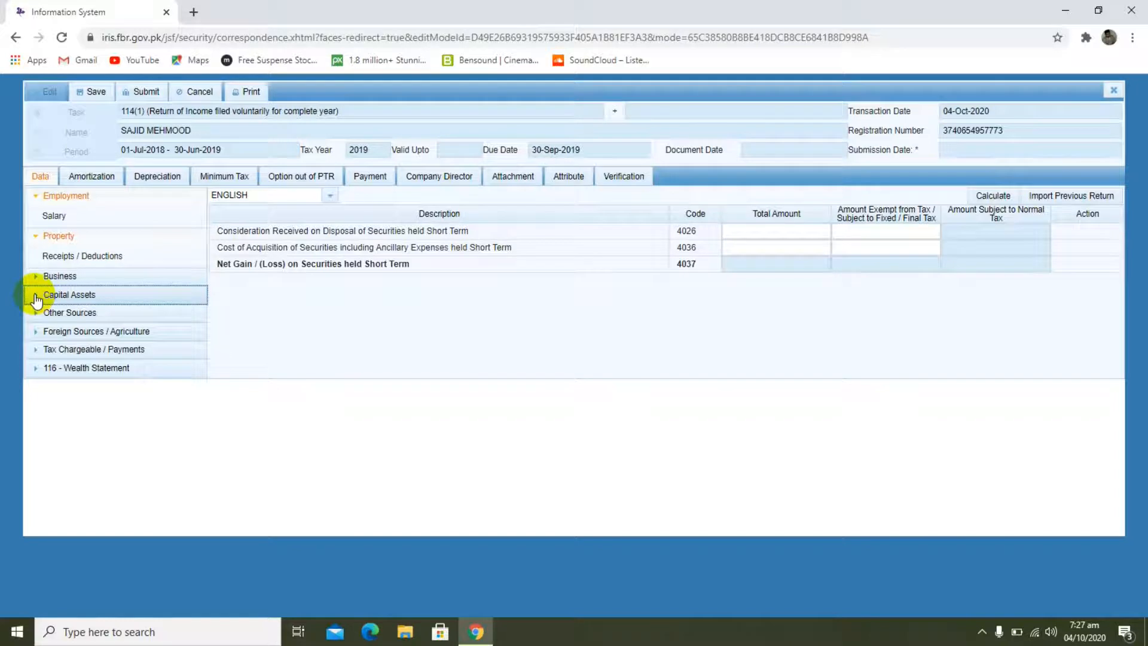
# Step: Review the Other Sources receipts and deductions, the Foreign Sources / Agriculture categories, and the Employment salary entries
pyautogui.click(36, 314)
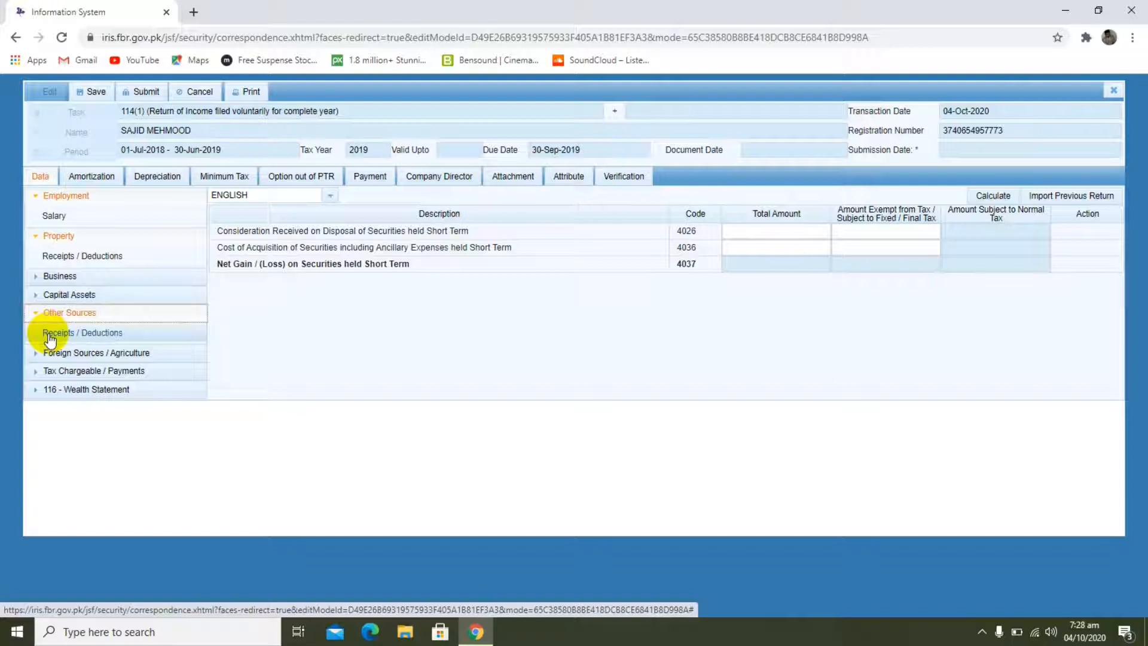
pyautogui.click(50, 335)
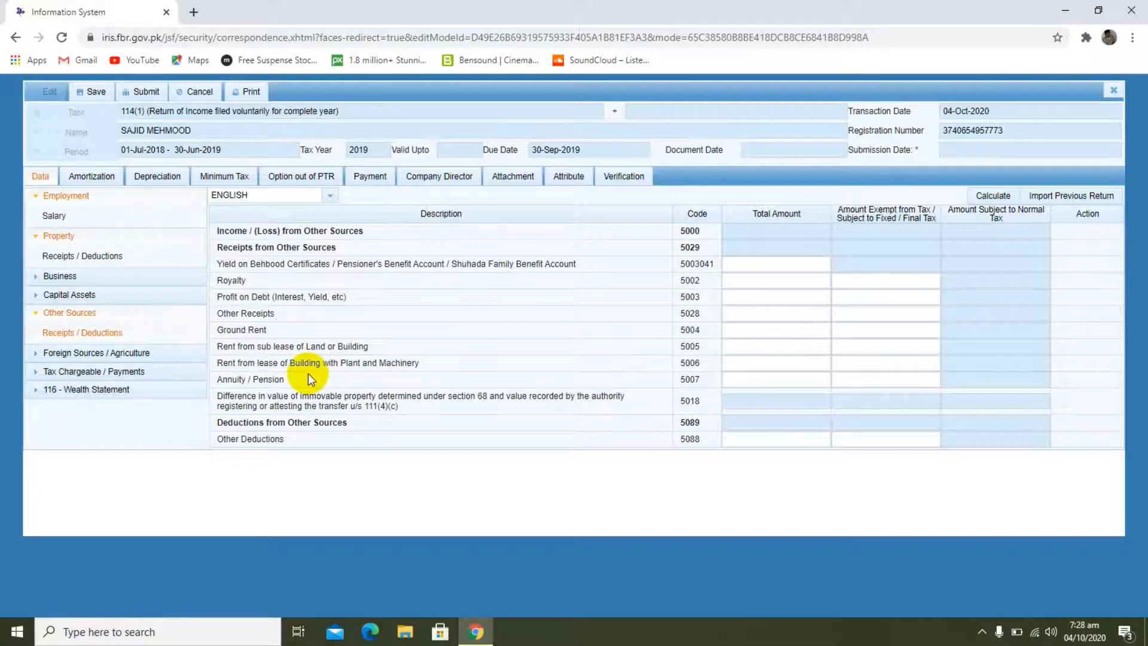
pyautogui.click(38, 316)
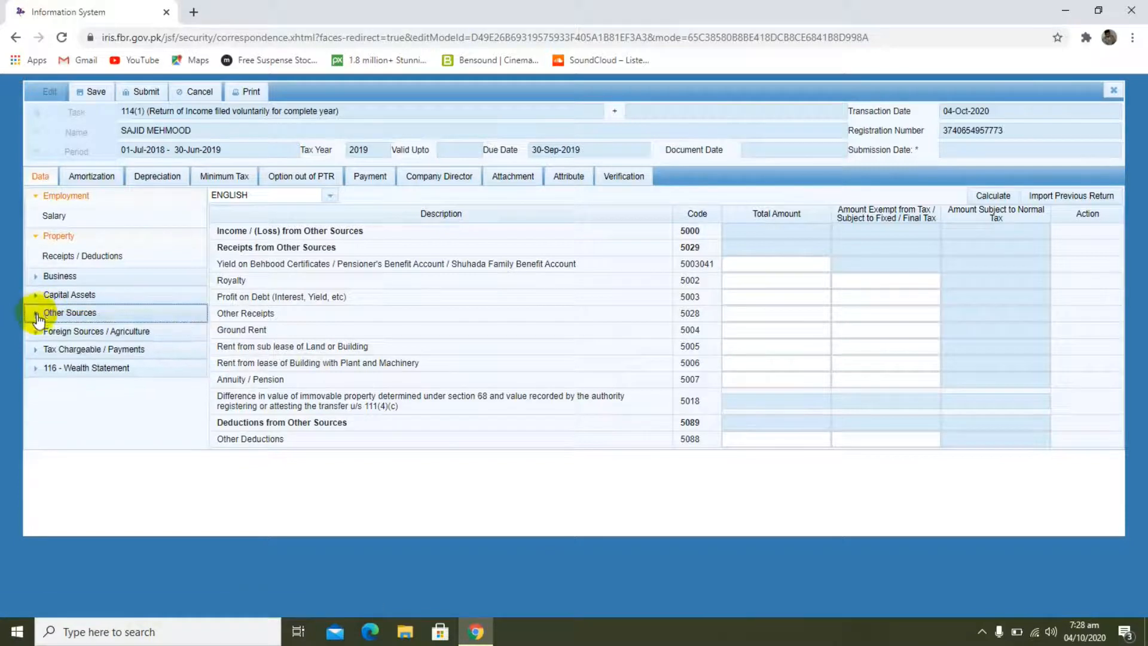
pyautogui.click(38, 333)
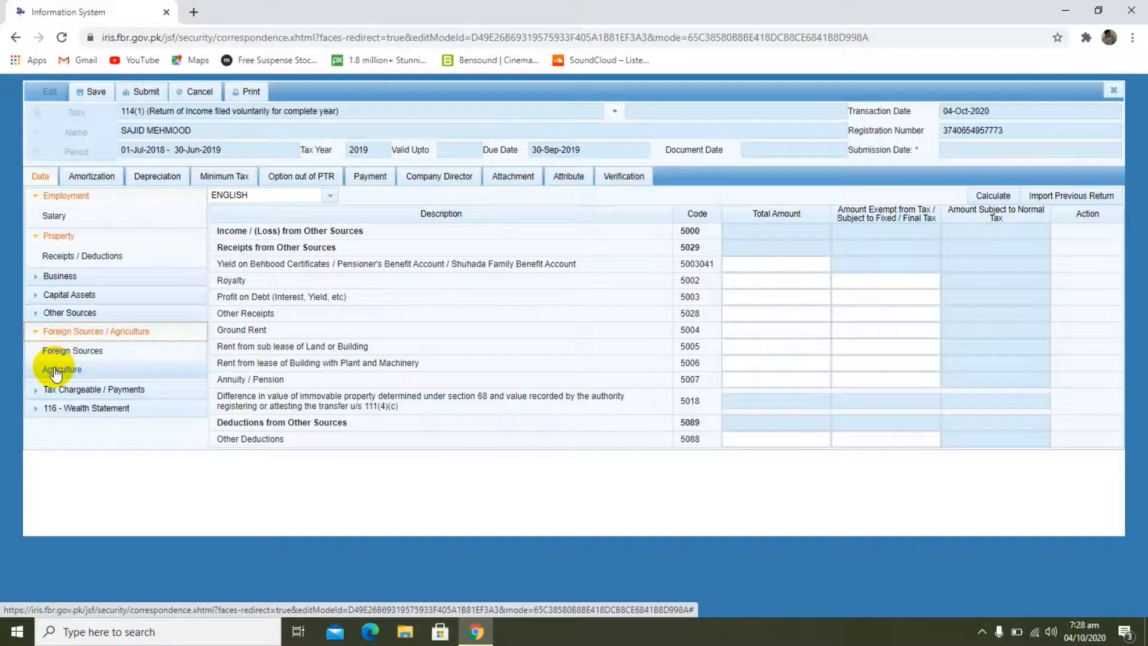
pyautogui.click(52, 219)
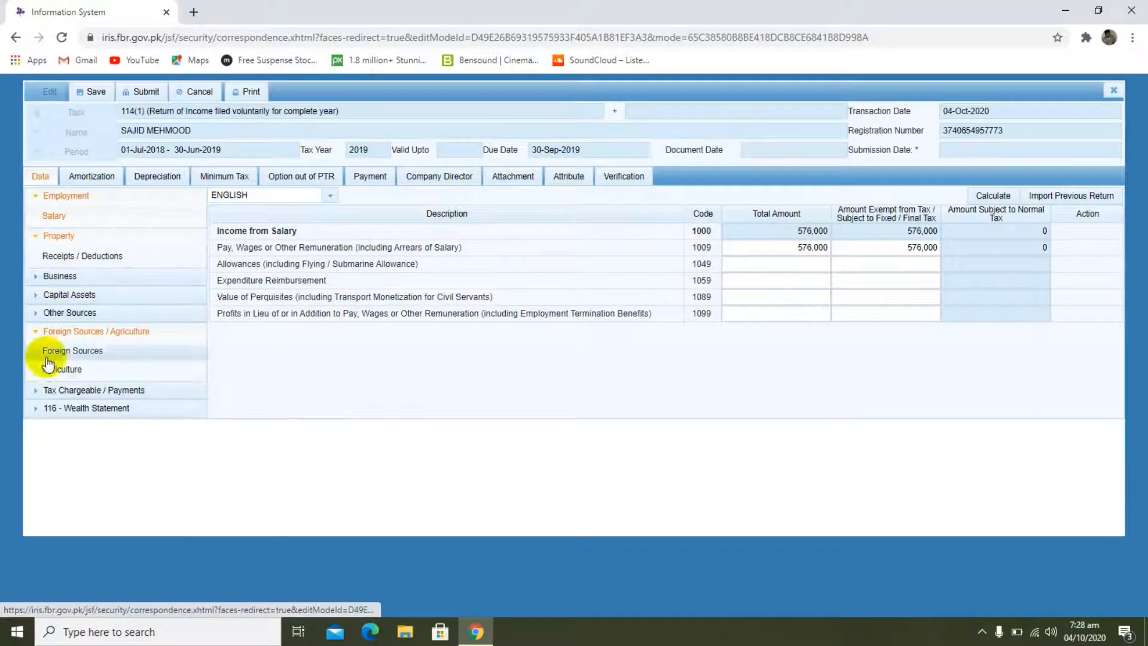
# Step: Review the Adjustable Tax, Deductible Allowances, Tax Chargeable, Tax Reductions and Tax Credits entries under Tax Chargeable / Payments
pyautogui.click(37, 393)
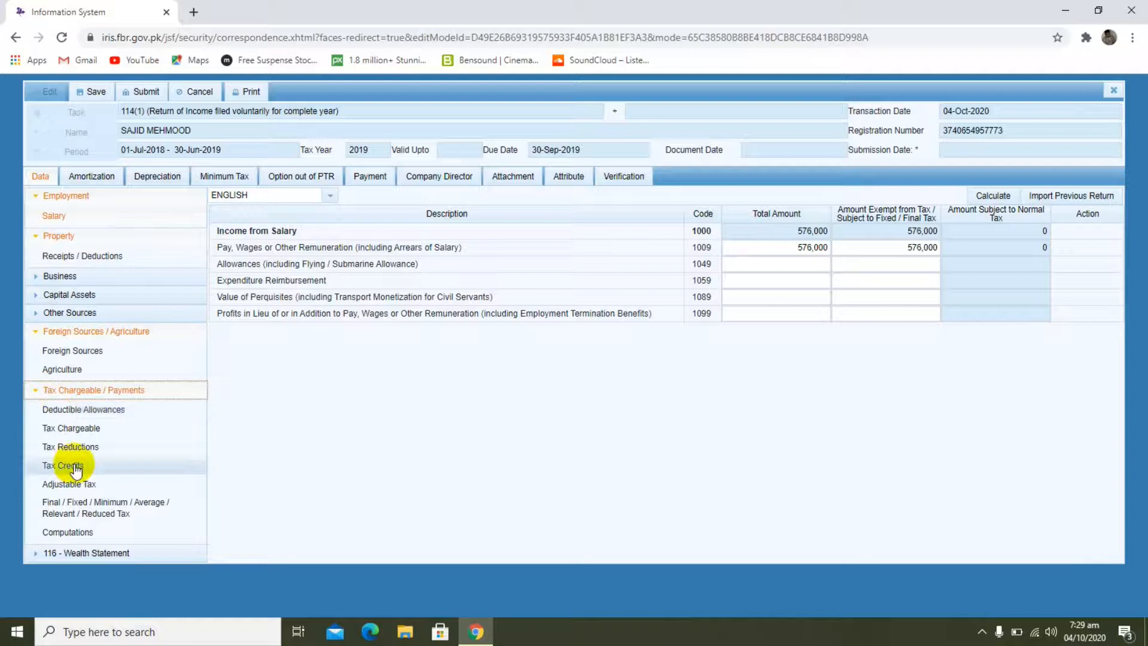
pyautogui.click(81, 485)
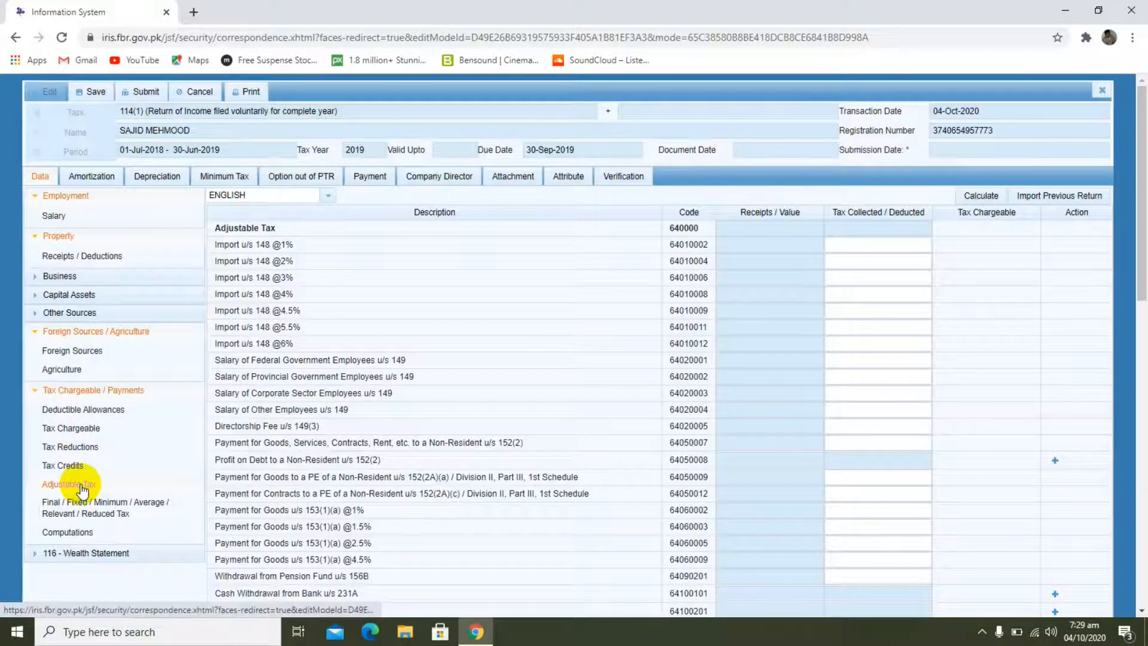
pyautogui.click(96, 410)
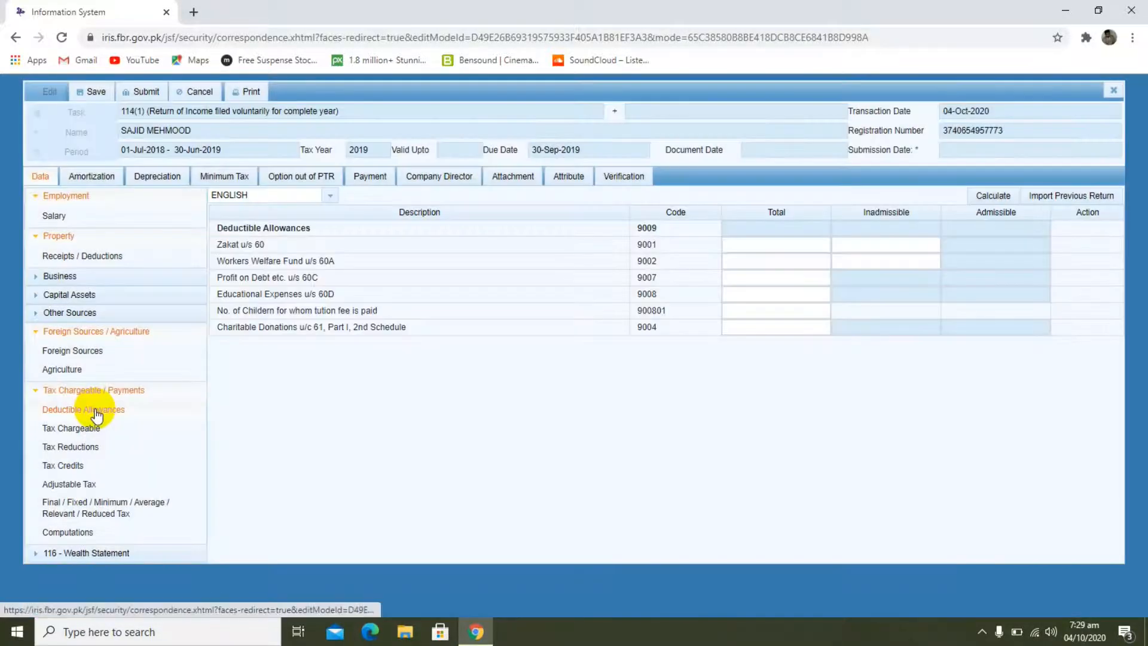
pyautogui.click(90, 431)
pyautogui.click(83, 448)
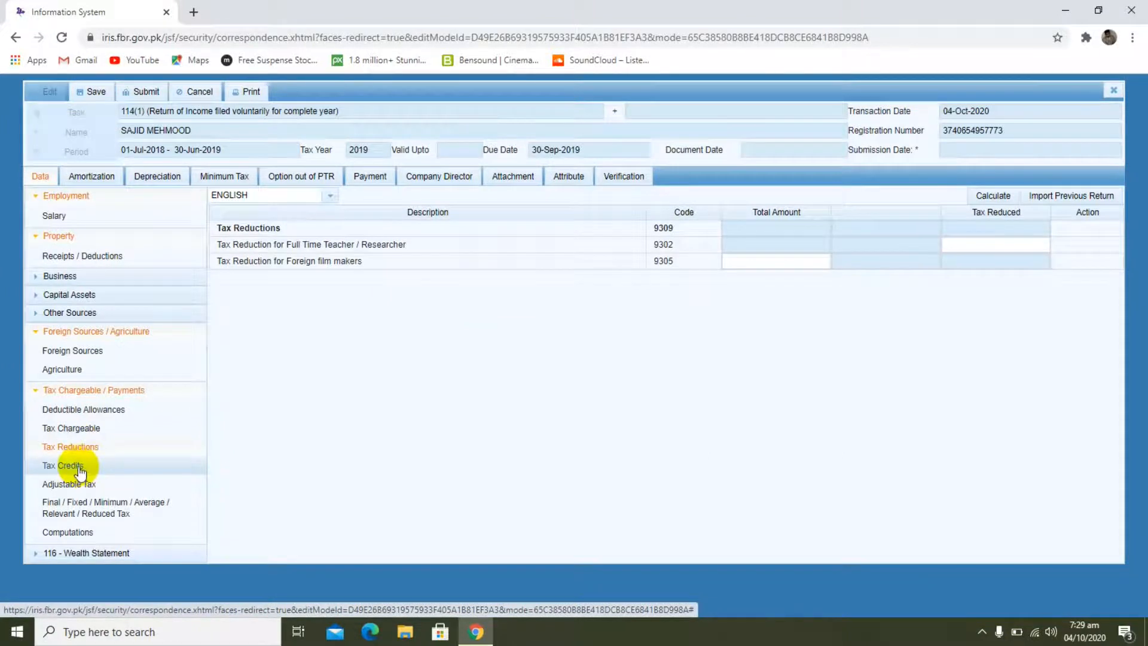
pyautogui.click(80, 470)
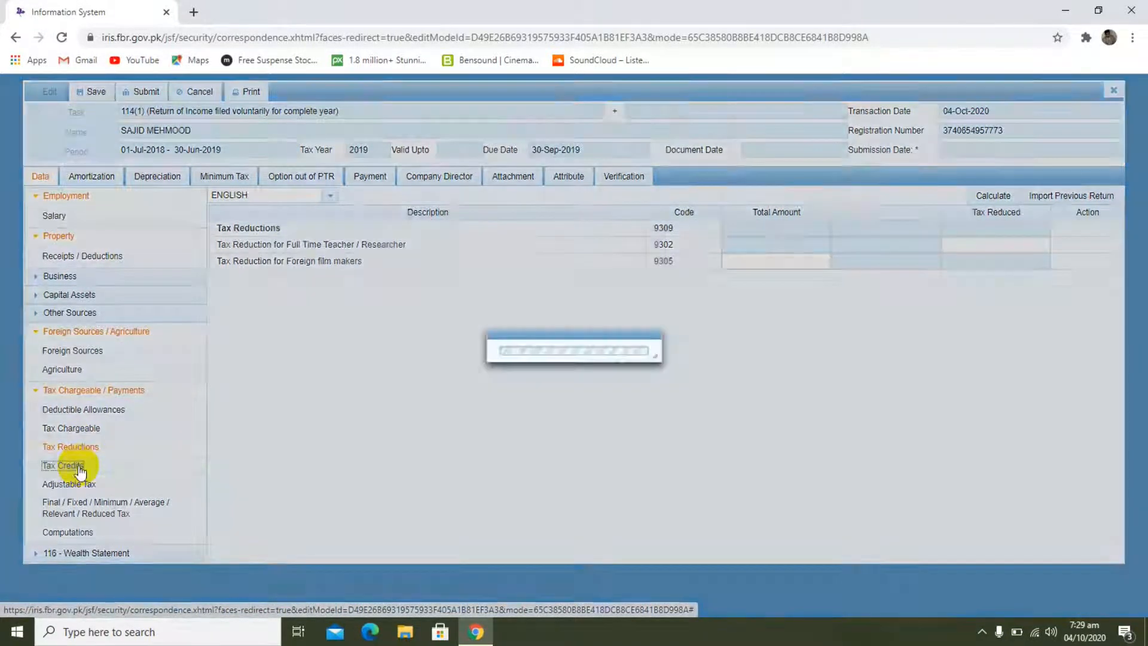
pyautogui.click(81, 484)
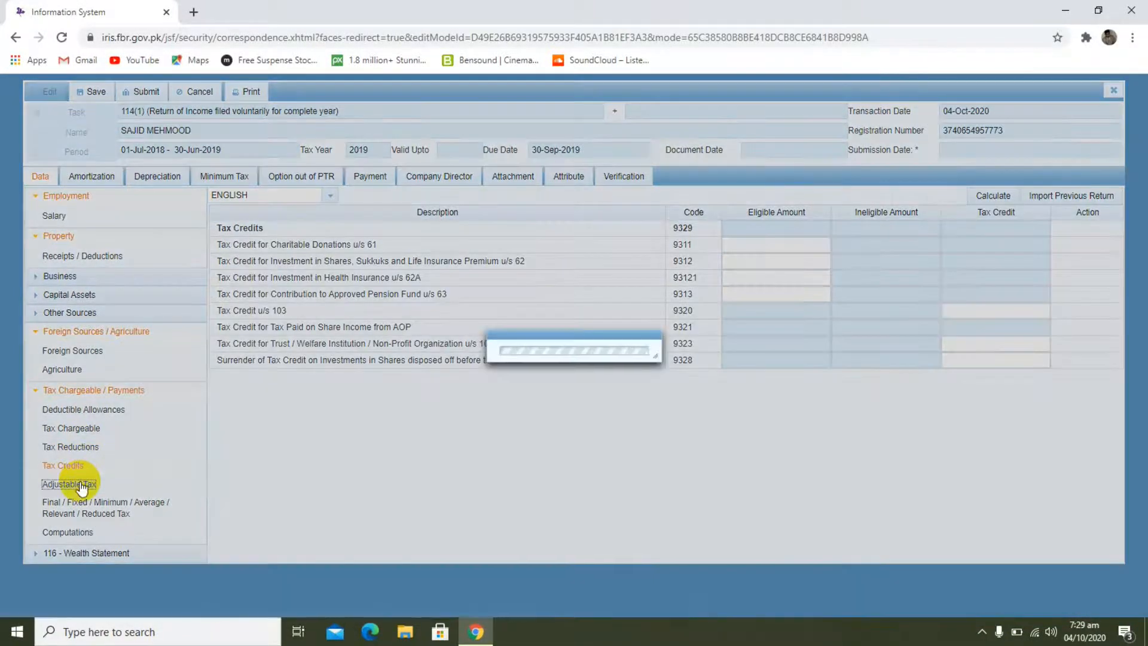
pyautogui.click(72, 462)
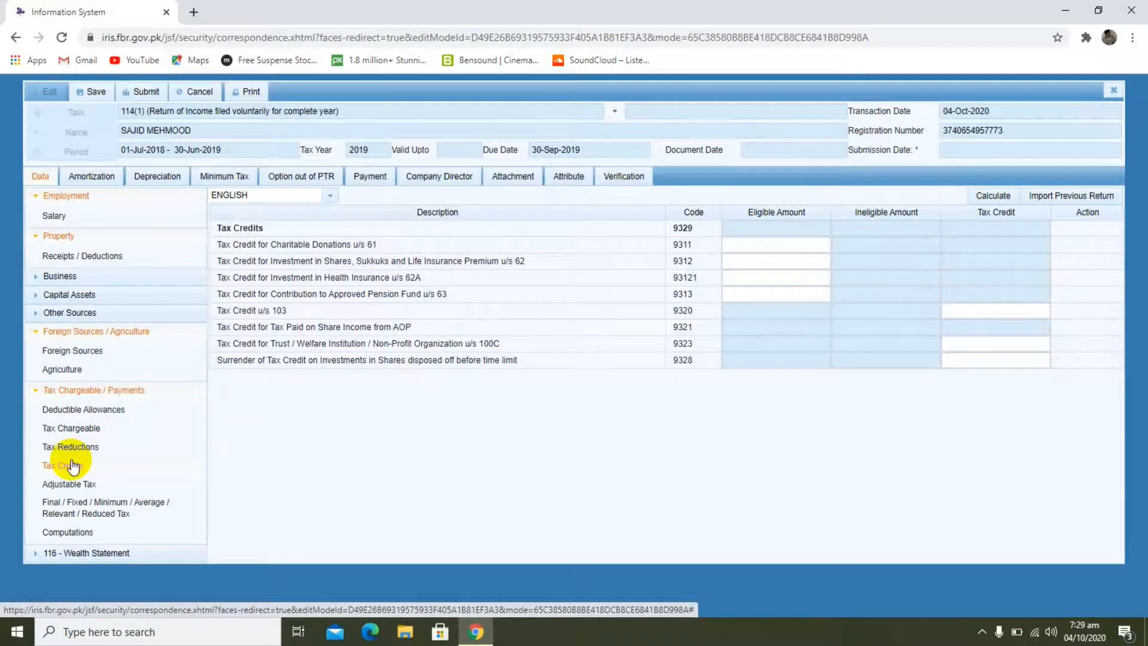
# Step: In Adjustable Tax, set the tax deducted for Salary of Federal Government Employees u/s 149 (code 64020001) to 5600 and calculate
pyautogui.click(77, 483)
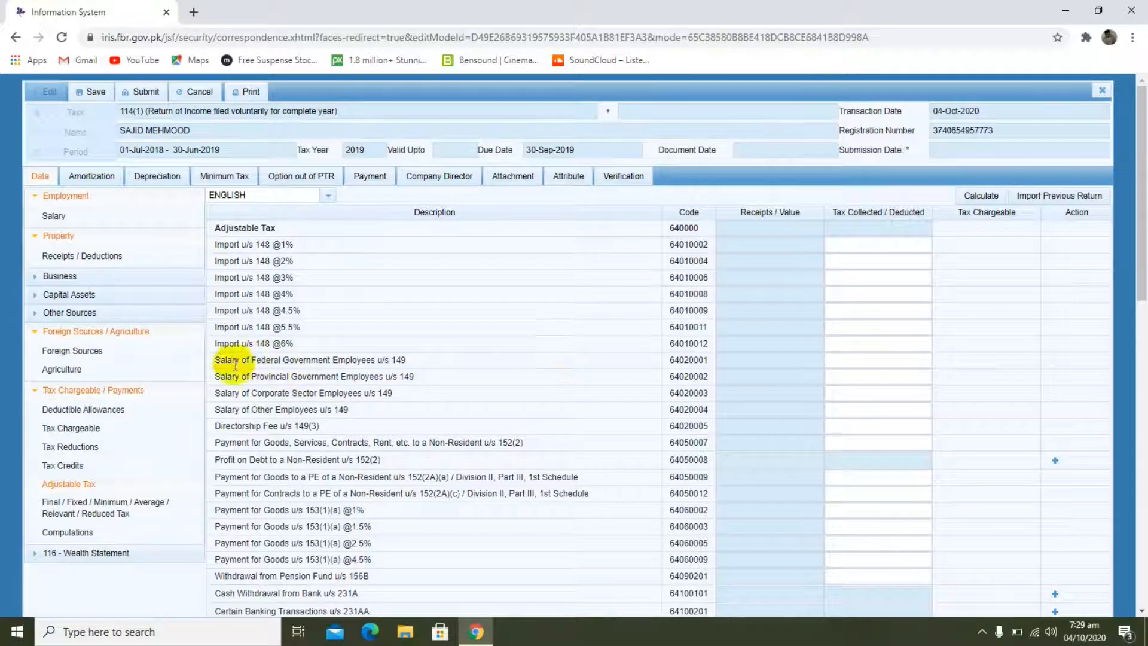
pyautogui.moveTo(213, 360); pyautogui.dragTo(412, 363)
pyautogui.click(849, 361)
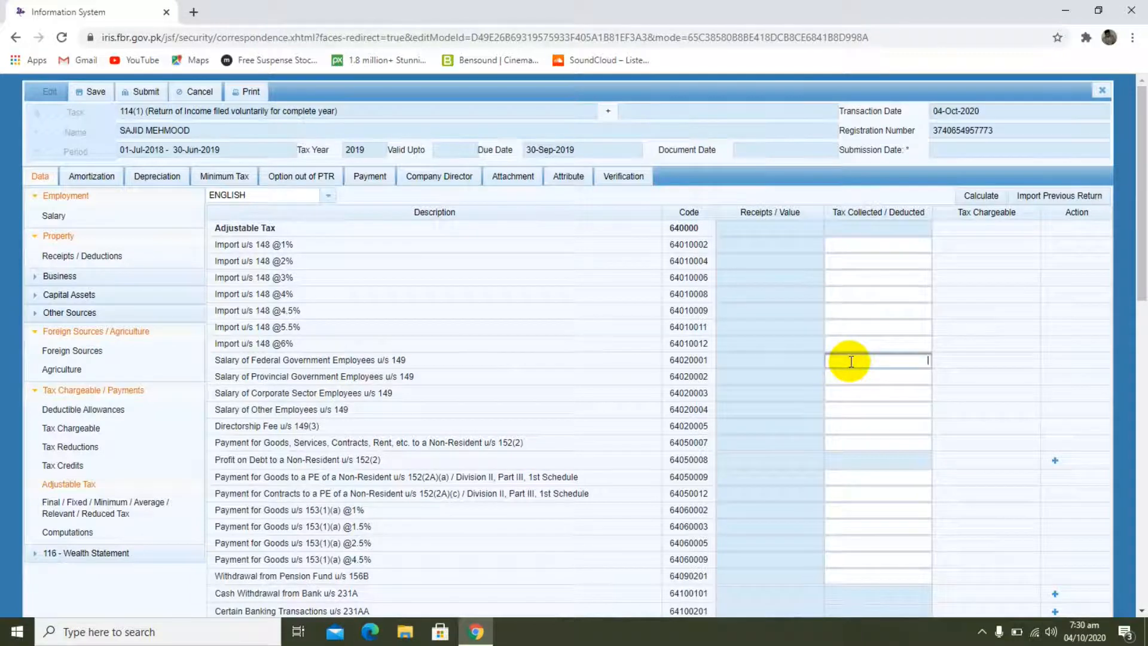
pyautogui.write('5600')
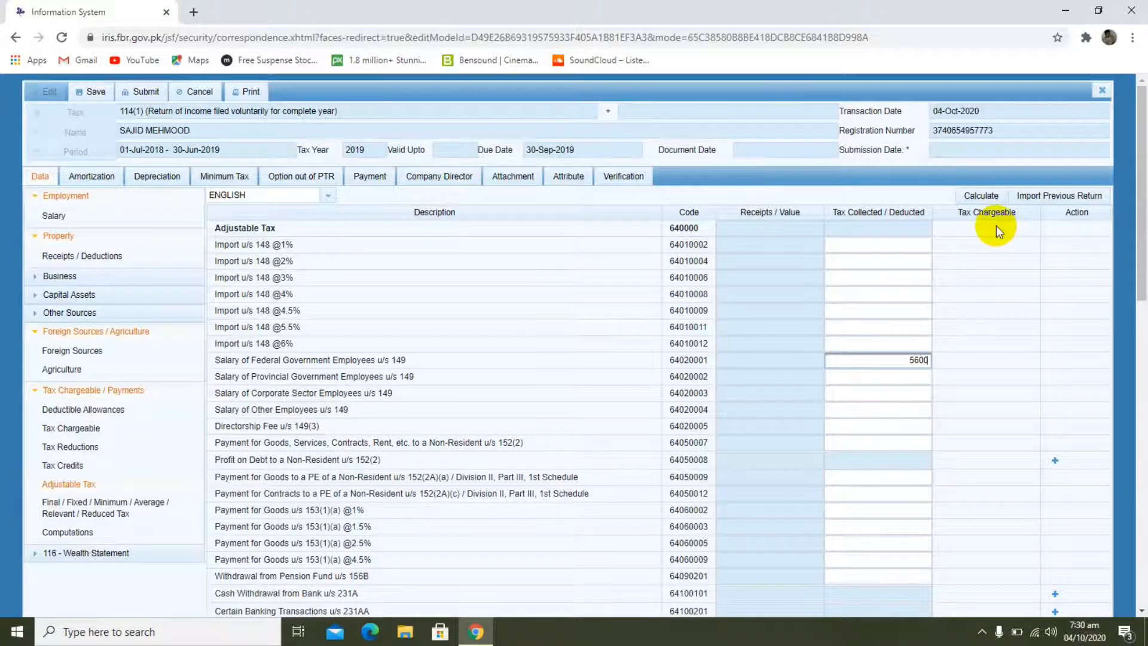
pyautogui.click(981, 197)
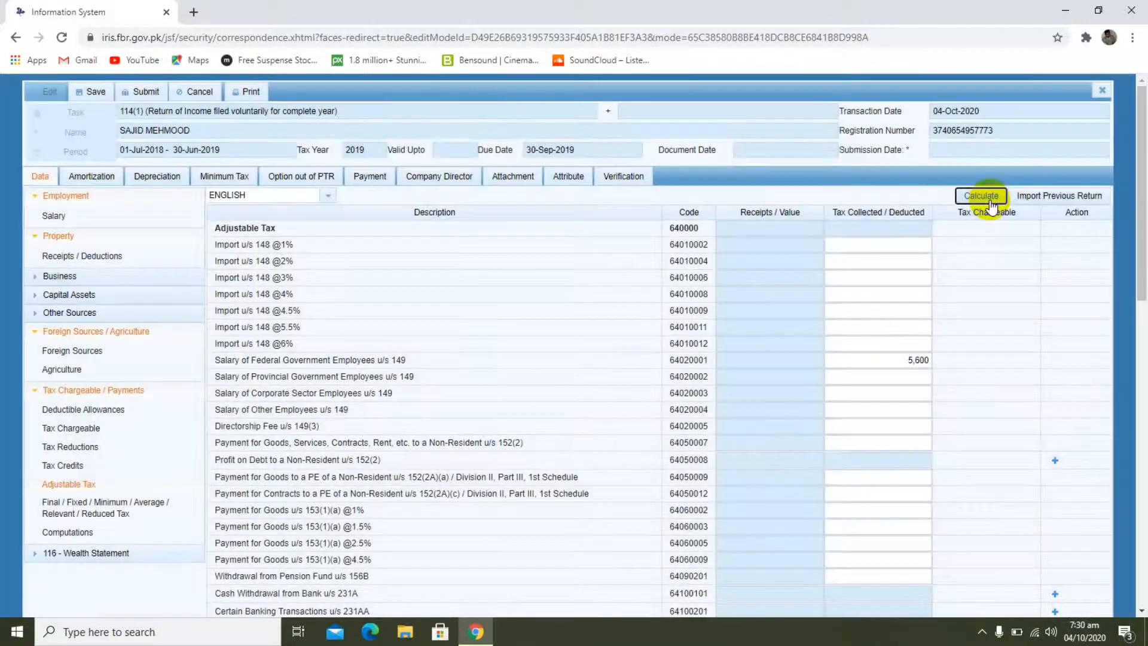
pyautogui.click(982, 196)
pyautogui.click(875, 228)
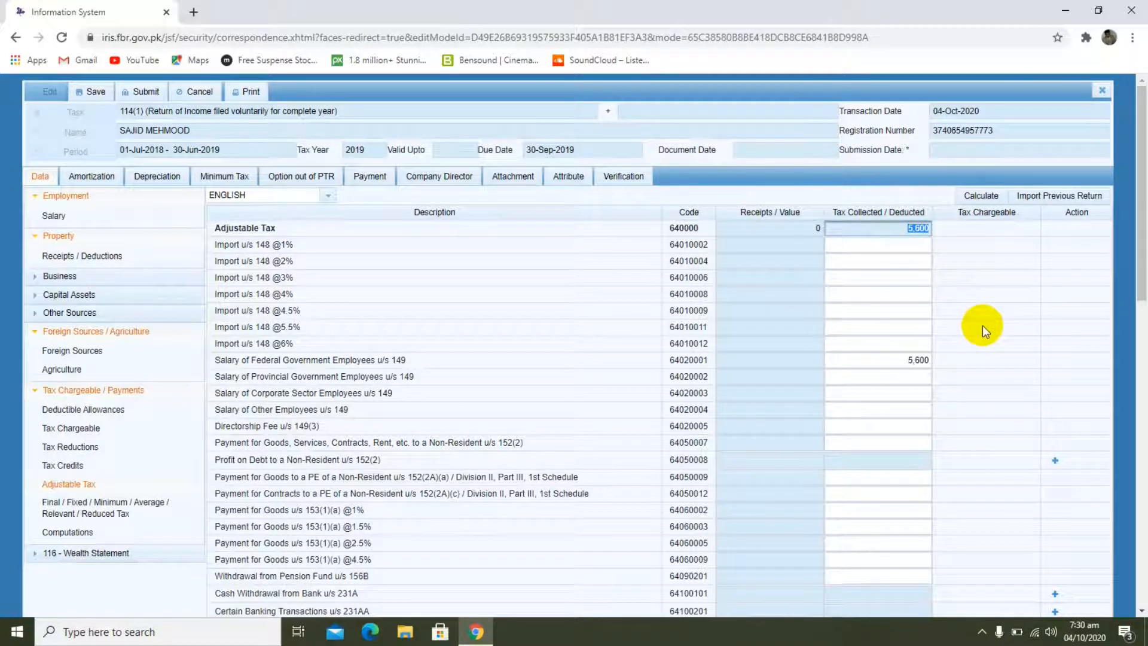
# Step: Look over the Final / Fixed / Minimum tax entries and calculate the return's Computations
pyautogui.click(75, 509)
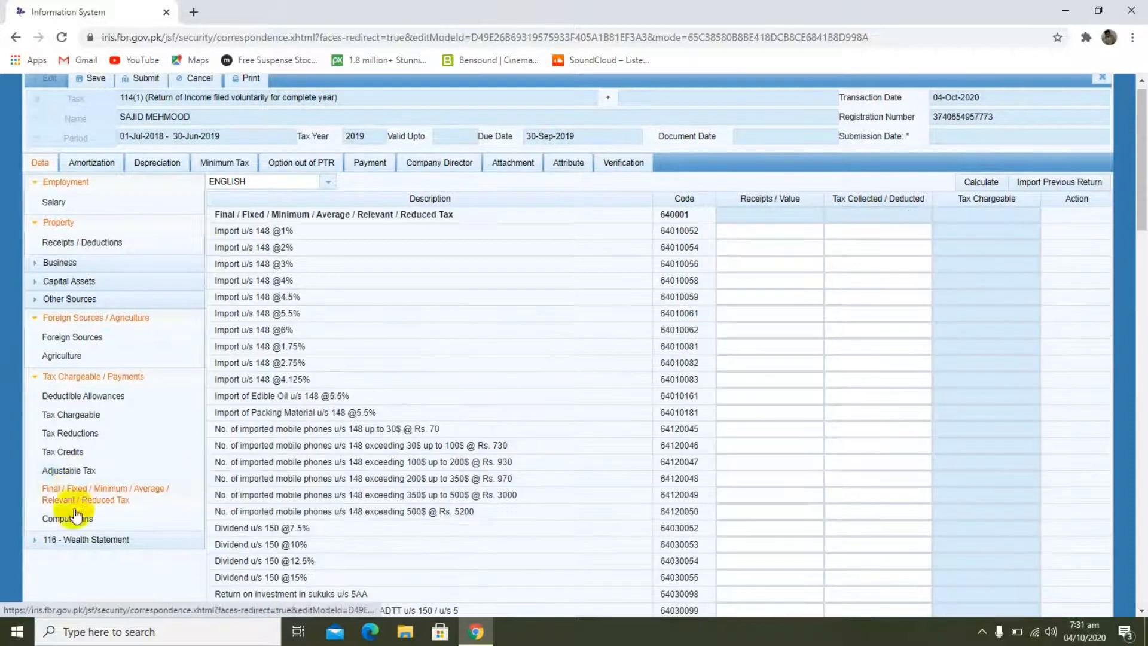
pyautogui.click(74, 517)
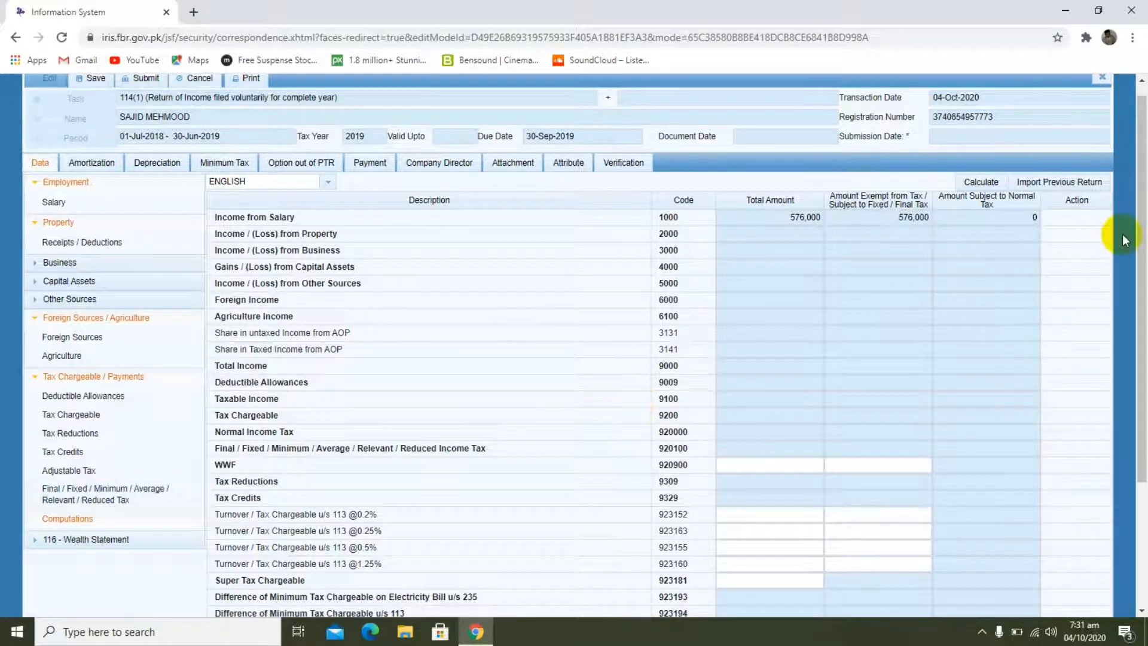
pyautogui.moveTo(1139, 237); pyautogui.dragTo(1109, 220)
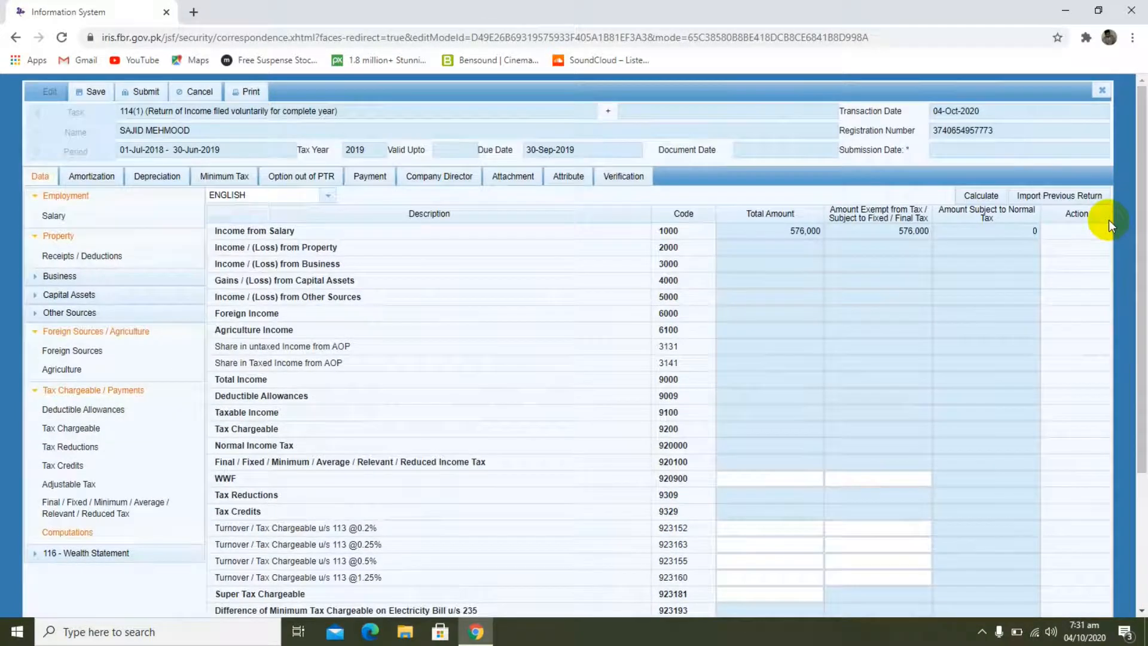
pyautogui.click(984, 196)
pyautogui.click(985, 197)
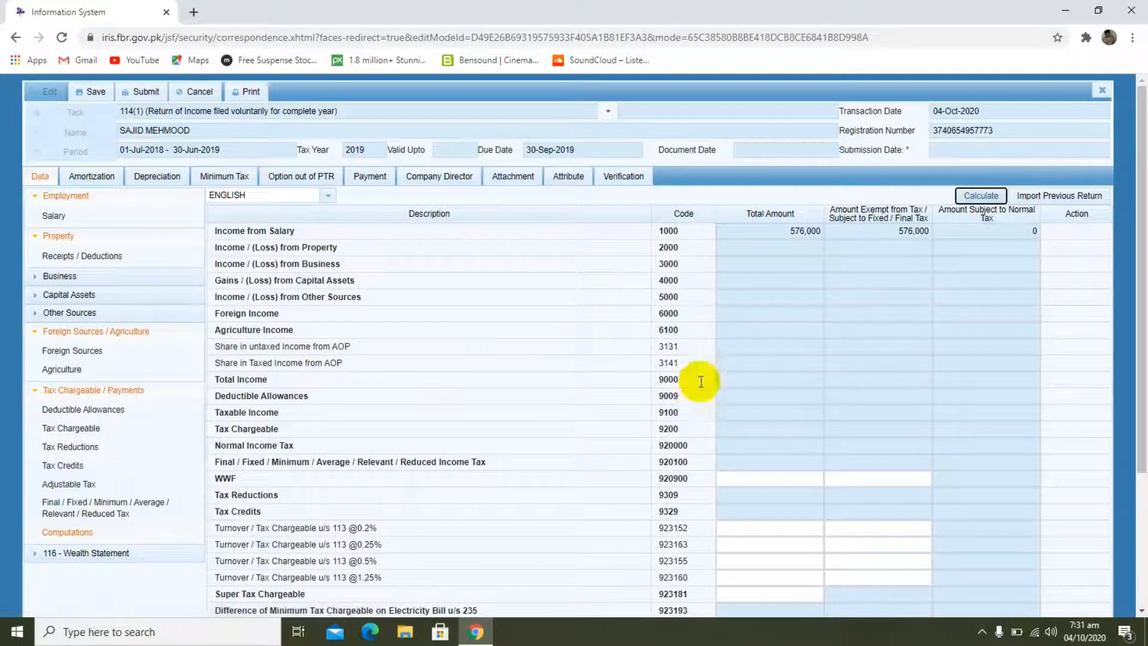
# Step: Examine the Computations from Income from Salary down to Withholding Income Tax and Refundable Income Tax
pyautogui.click(767, 231)
pyautogui.moveTo(1144, 239); pyautogui.dragTo(1120, 441)
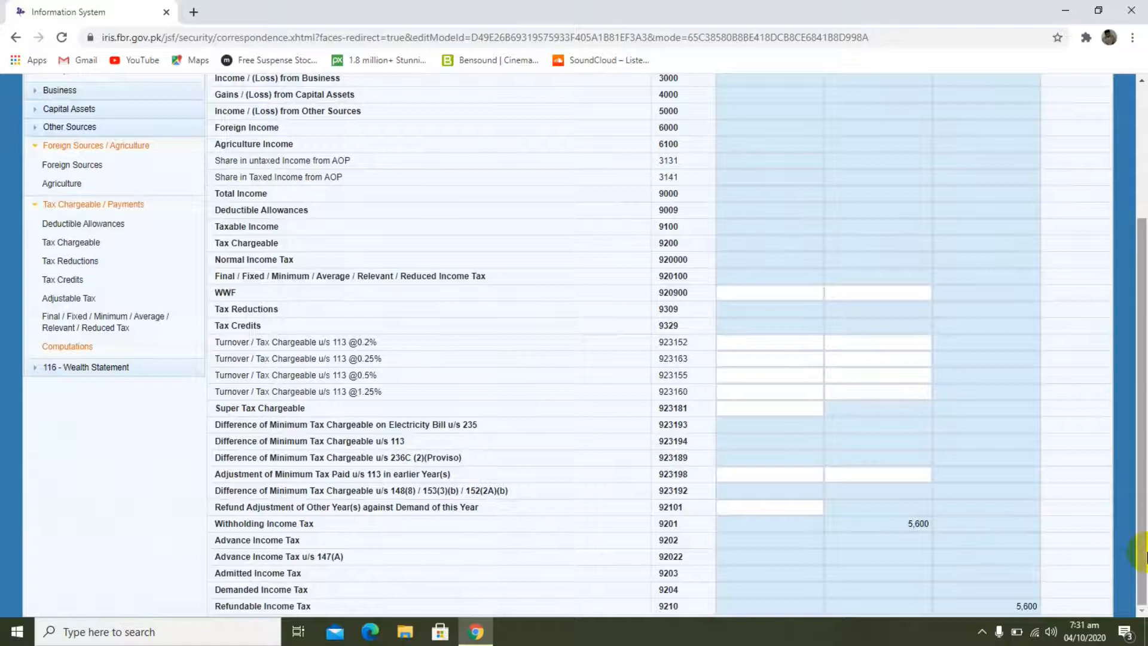
pyautogui.click(1146, 555)
pyautogui.moveTo(1144, 553); pyautogui.dragTo(1142, 512)
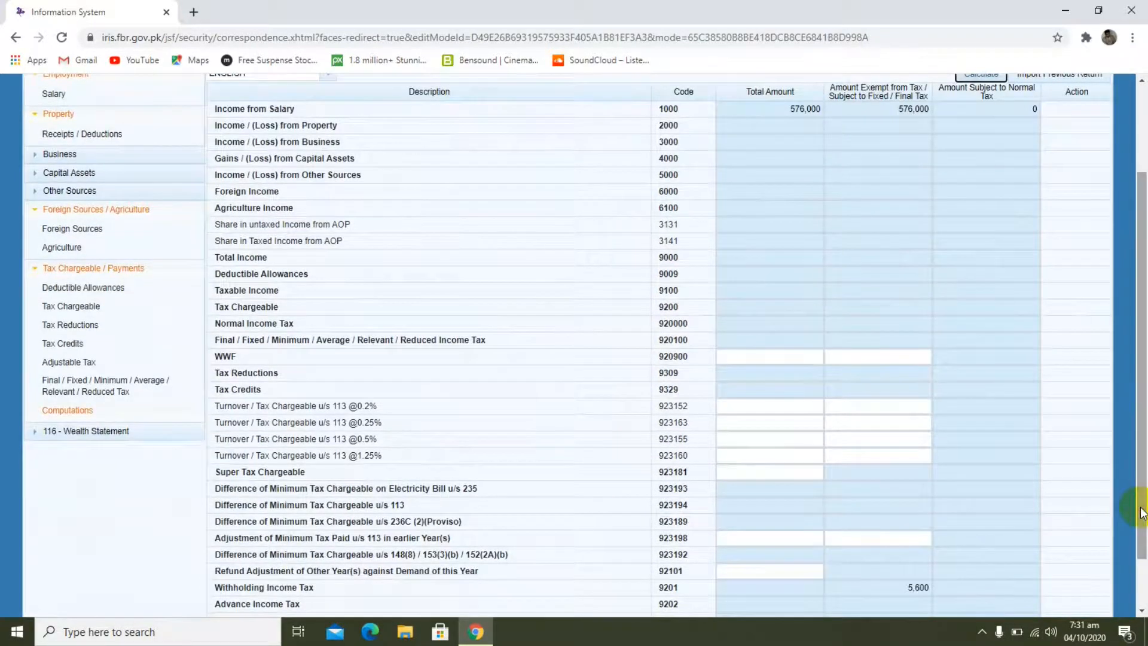
pyautogui.moveTo(1142, 287); pyautogui.dragTo(1102, 272)
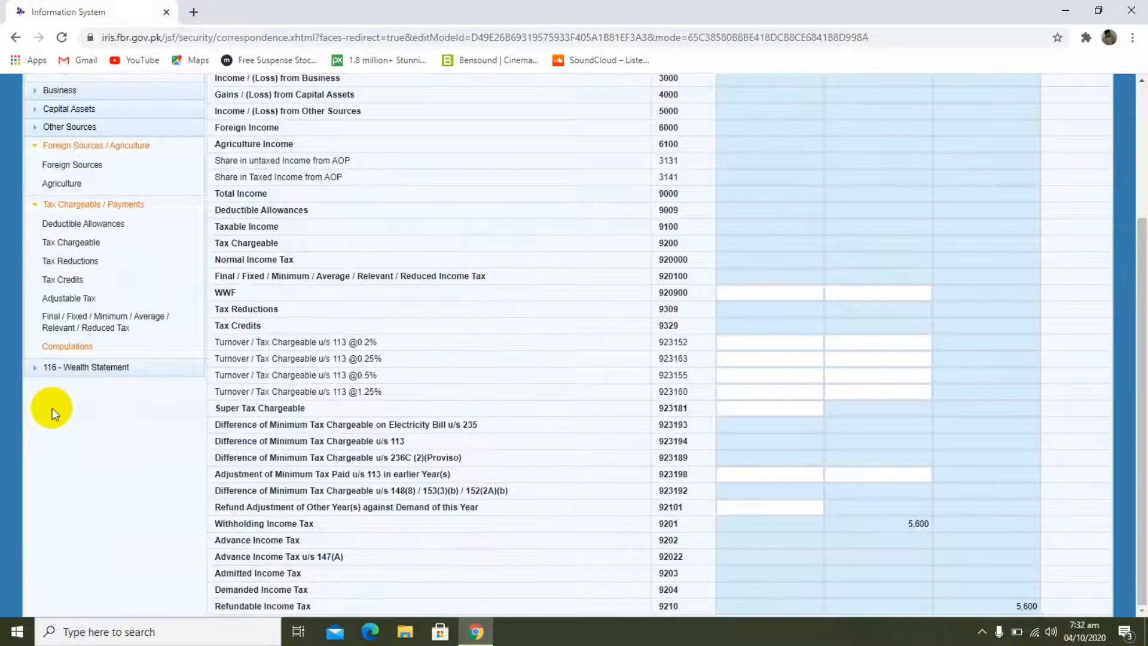
# Step: Collapse the Tax Chargeable / Payments and Foreign Sources / Agriculture groups and expand 116 - Wealth Statement
pyautogui.click(33, 204)
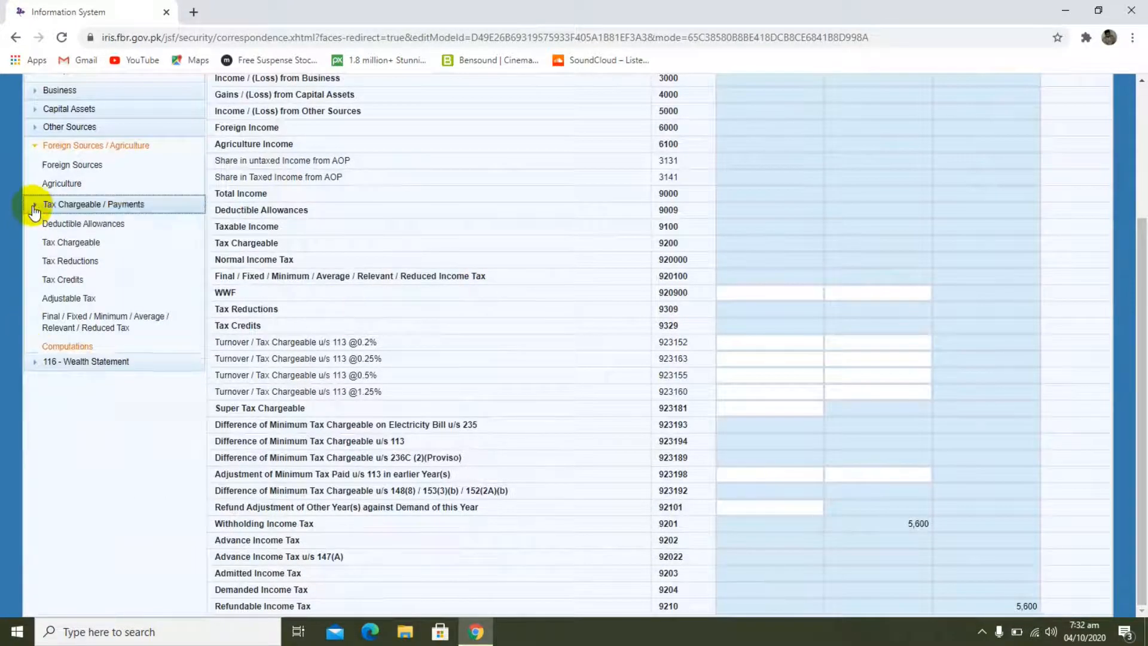
pyautogui.click(36, 146)
pyautogui.click(34, 185)
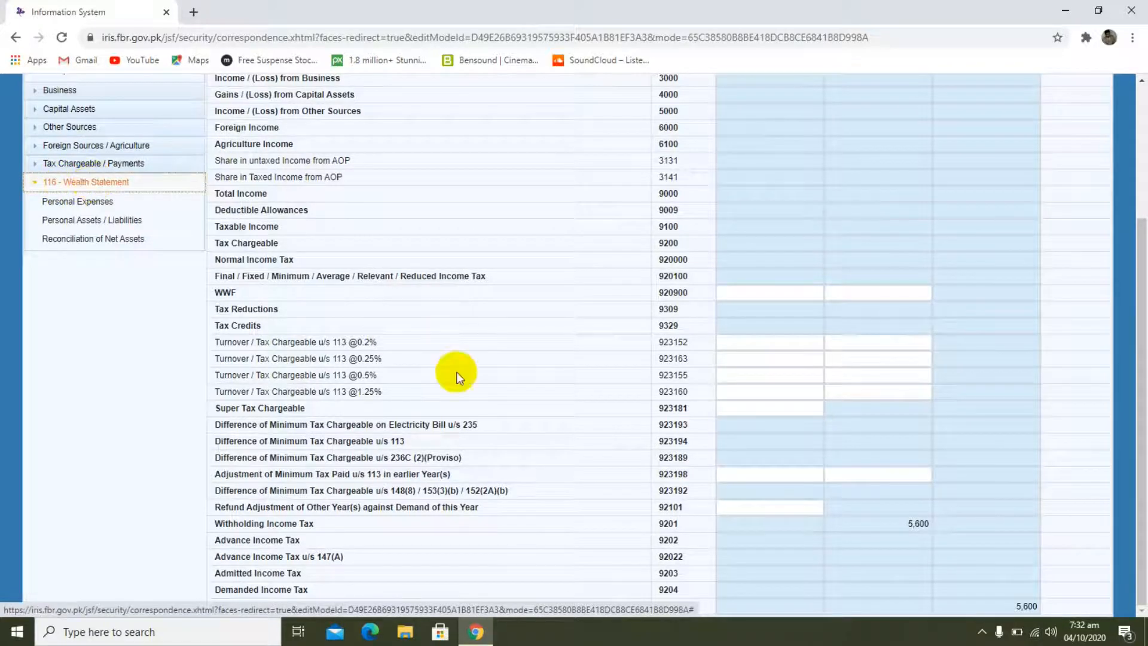
pyautogui.moveTo(1141, 363); pyautogui.dragTo(1121, 200)
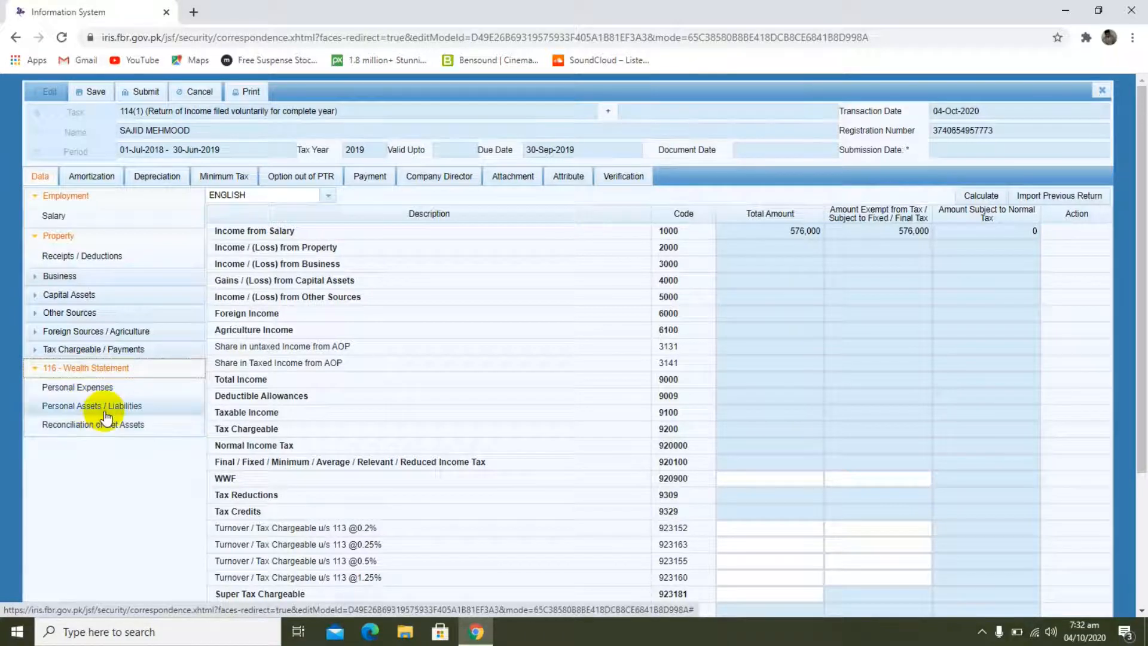
# Step: In the wealth statement's Personal Expenses, set Other Personal / Household Expenses (code 7087) to 576000 and calculate
pyautogui.click(99, 391)
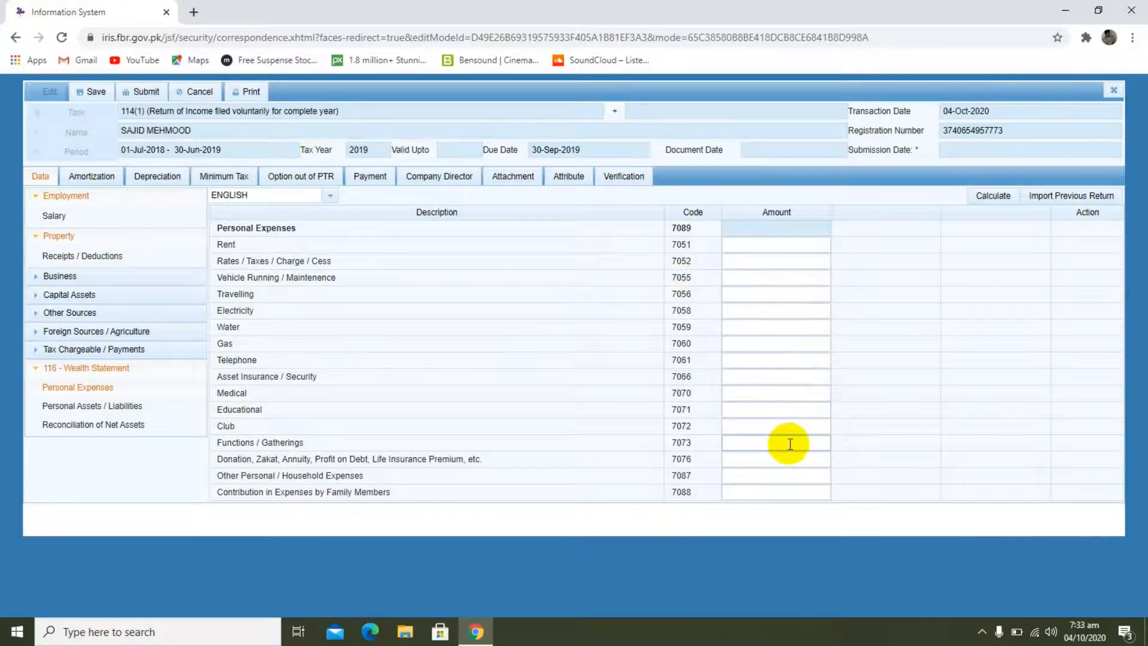
pyautogui.click(780, 460)
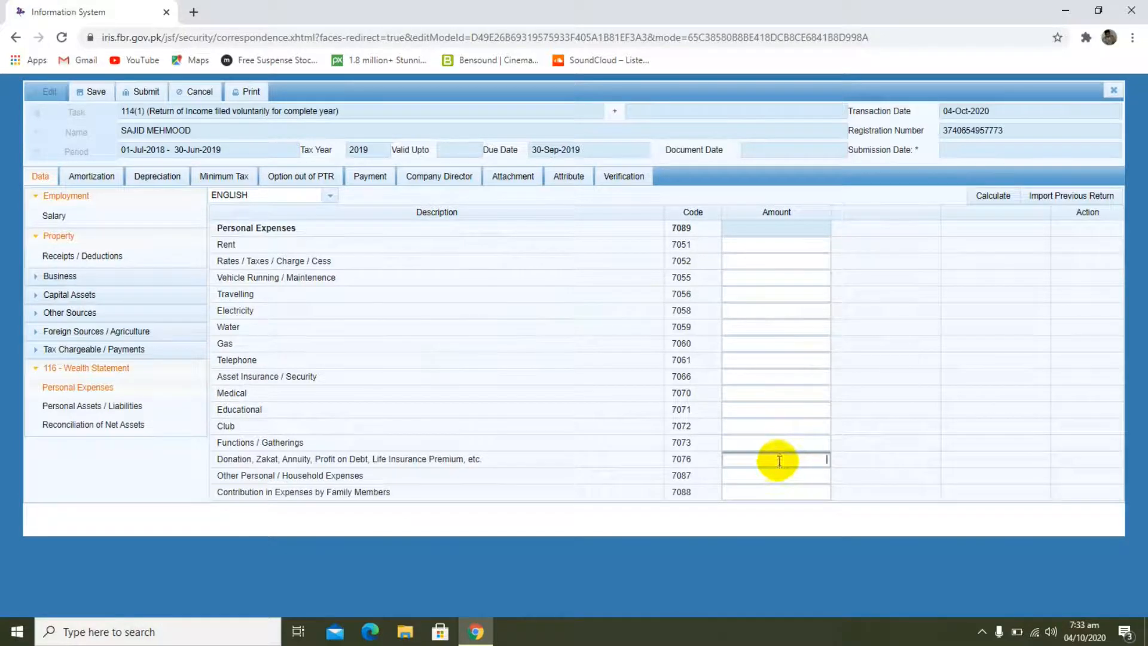
pyautogui.click(765, 476)
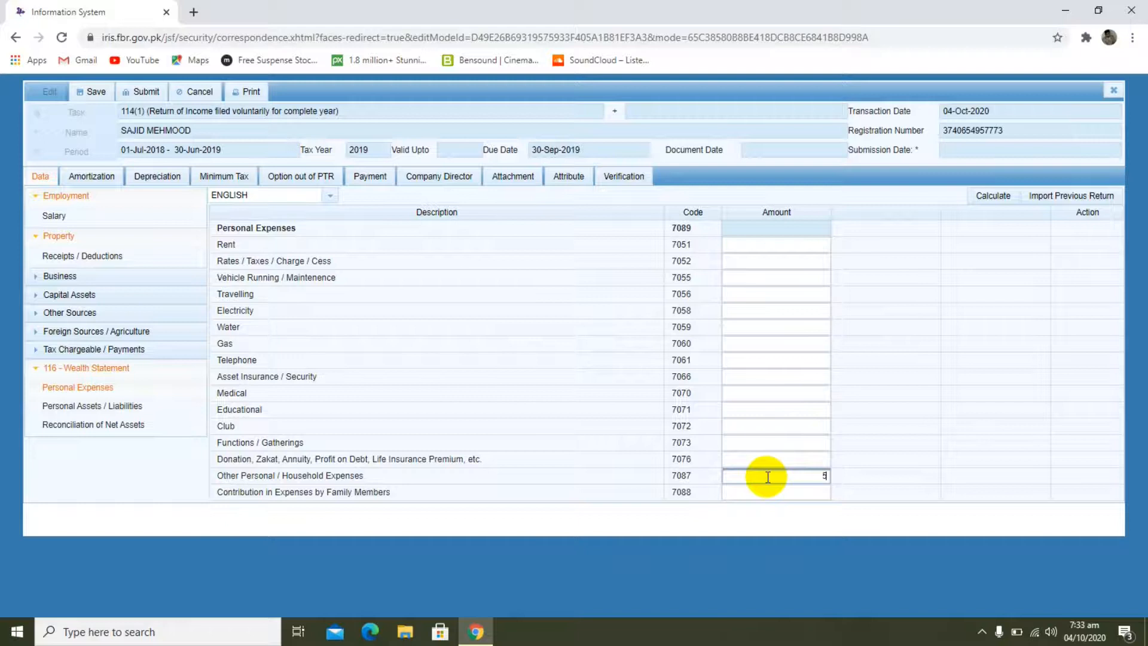
pyautogui.write('576000')
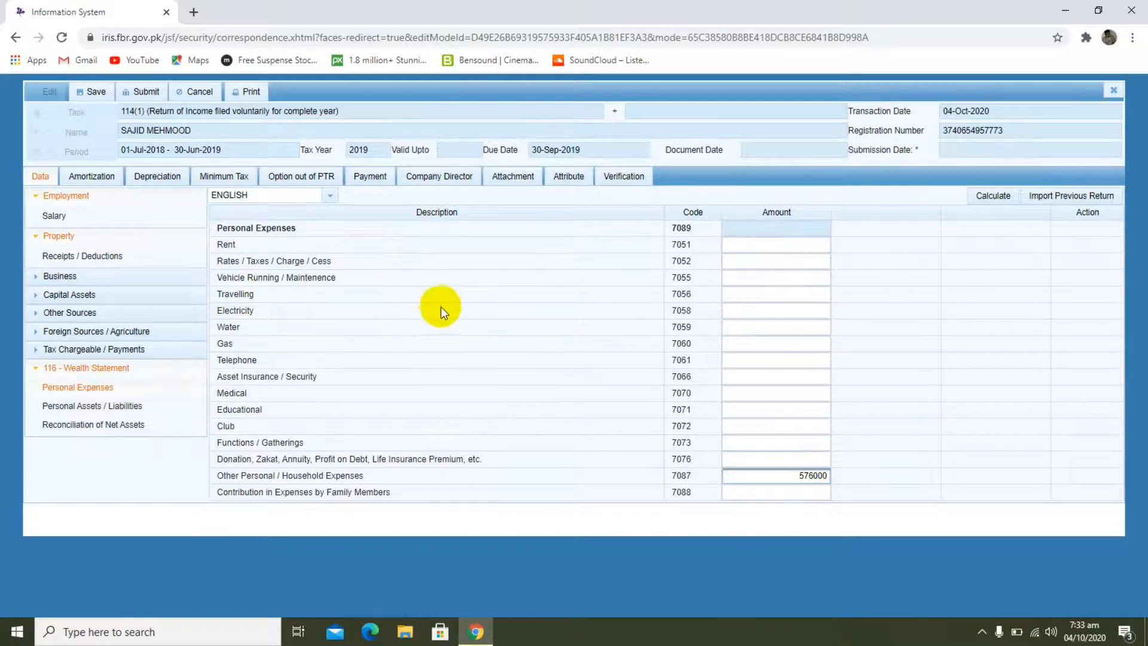
pyautogui.click(979, 199)
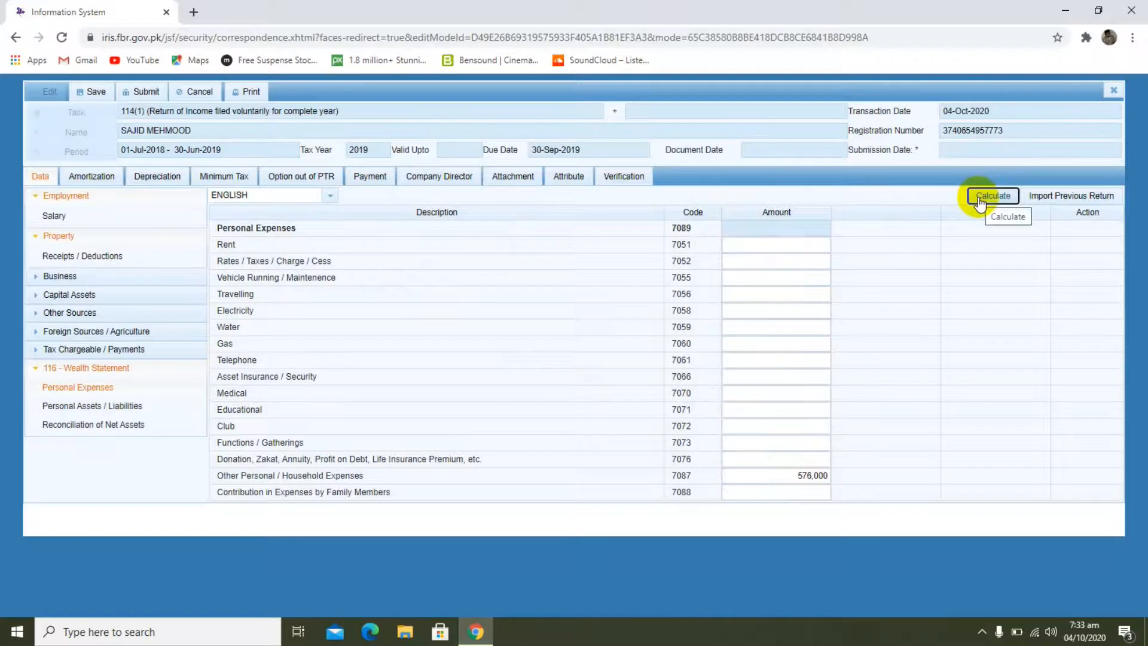
pyautogui.click(988, 198)
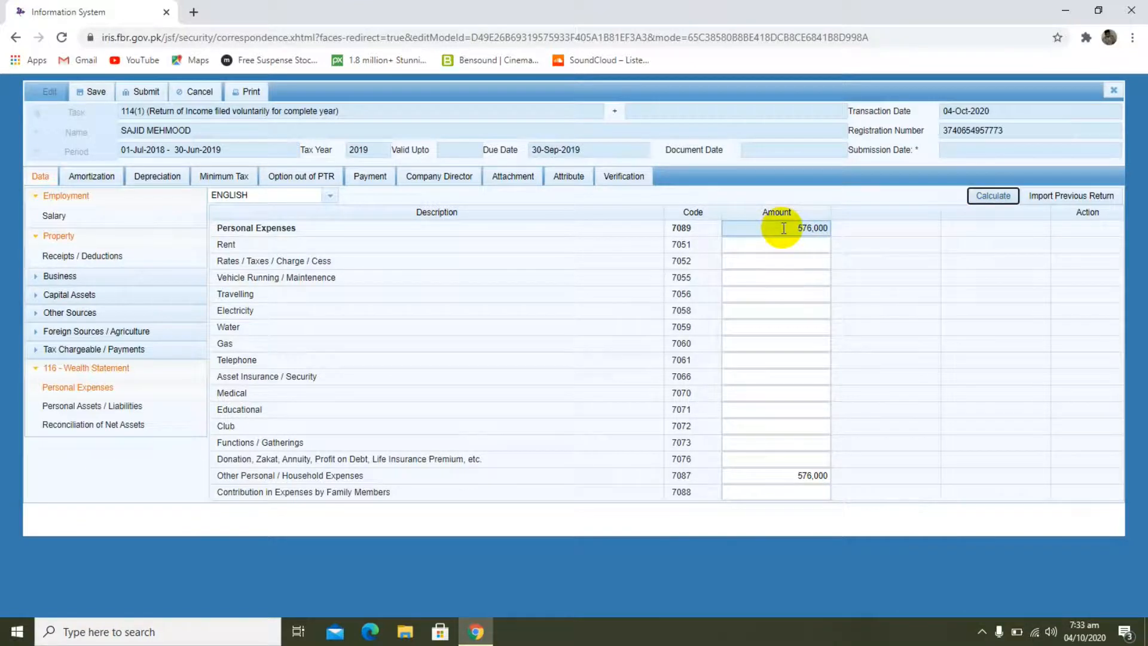
# Step: In Personal Assets / Liabilities, add an Investment (Non-Business) entry under code 7006 with the bank account number and contents "b"
pyautogui.click(83, 412)
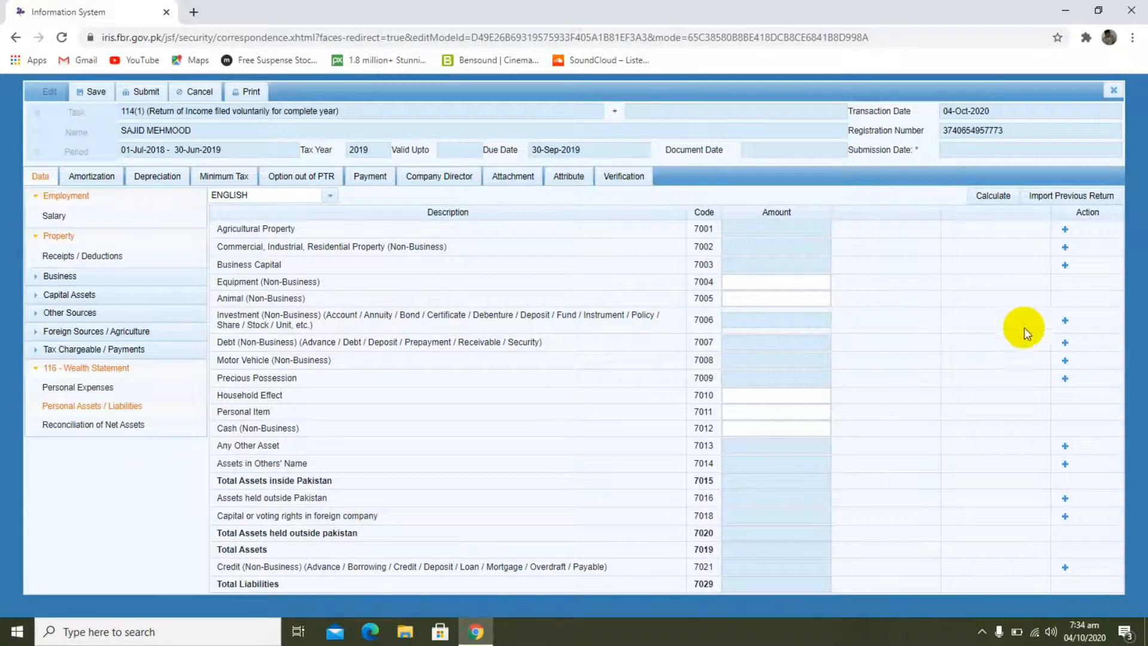
pyautogui.click(1065, 323)
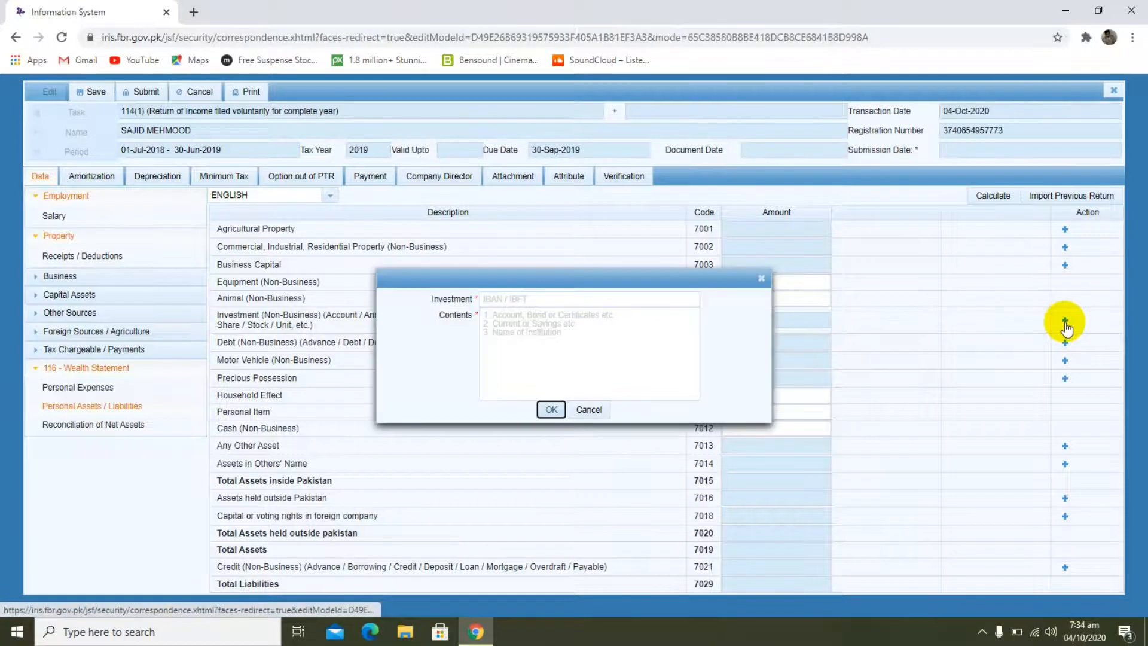
pyautogui.click(606, 298)
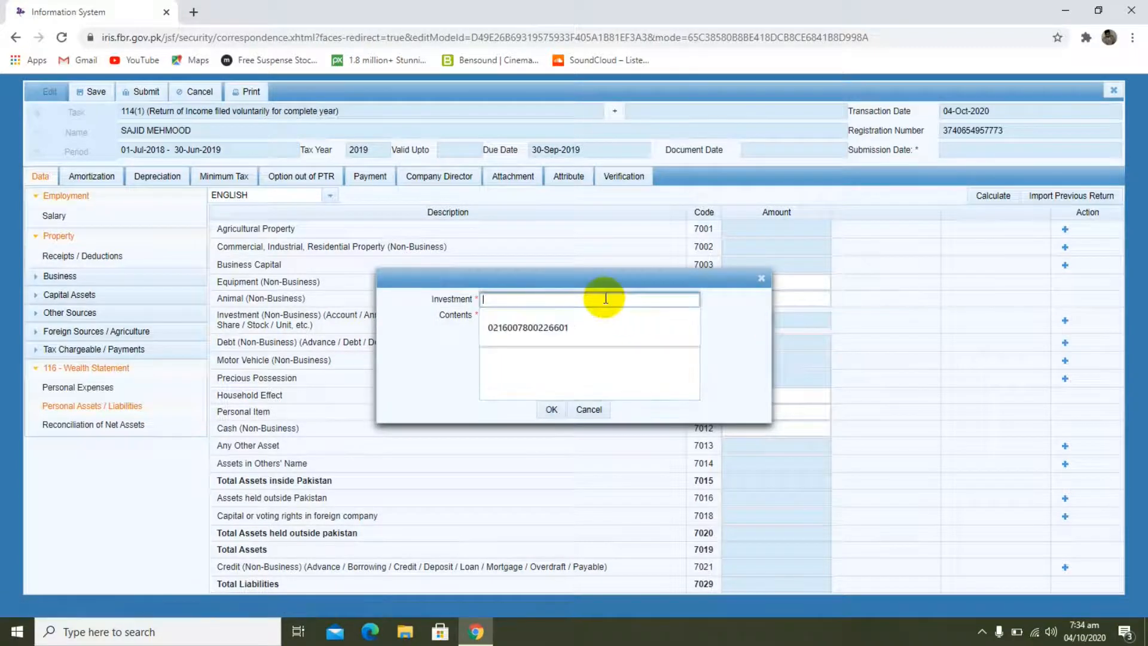
pyautogui.click(586, 322)
pyautogui.click(582, 322)
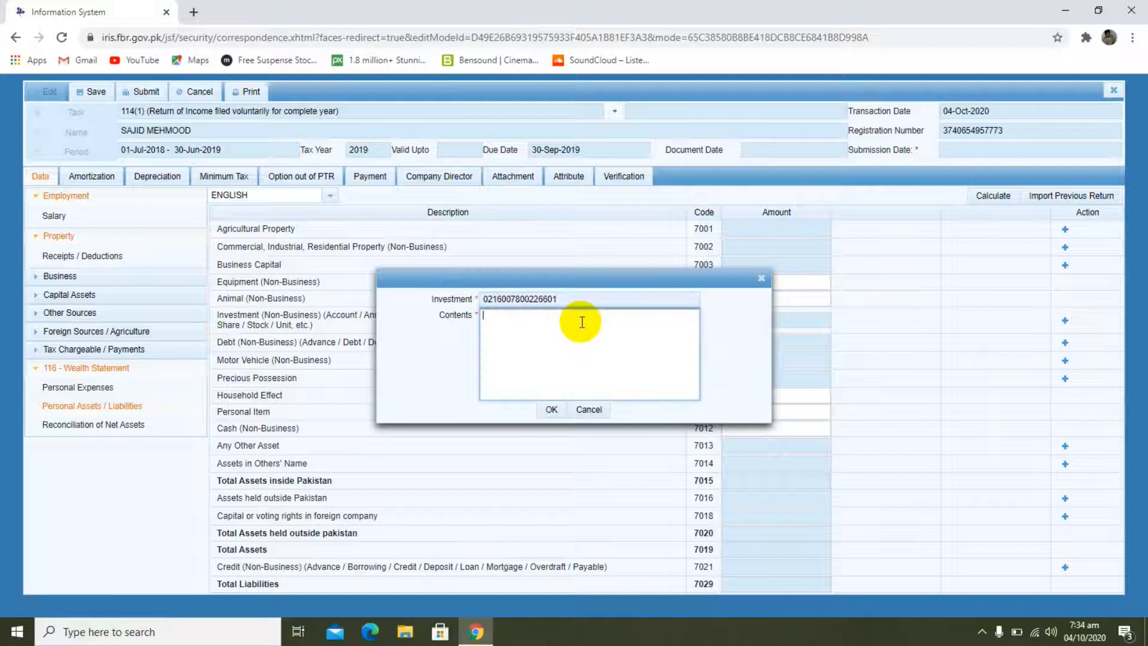
pyautogui.click(551, 410)
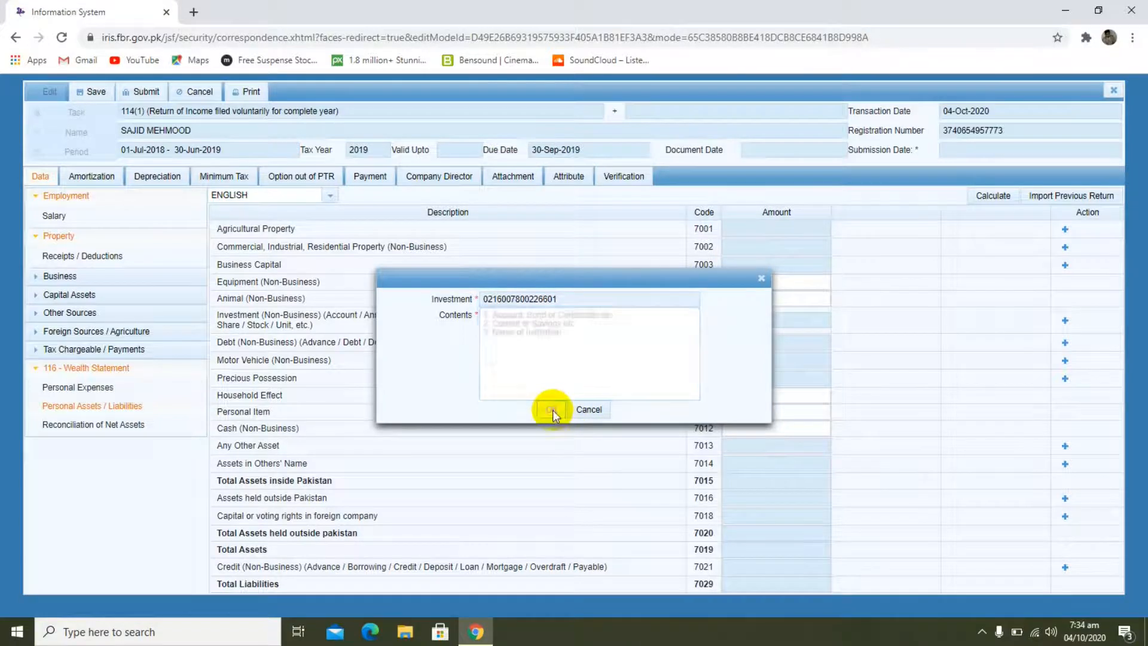
pyautogui.click(563, 363)
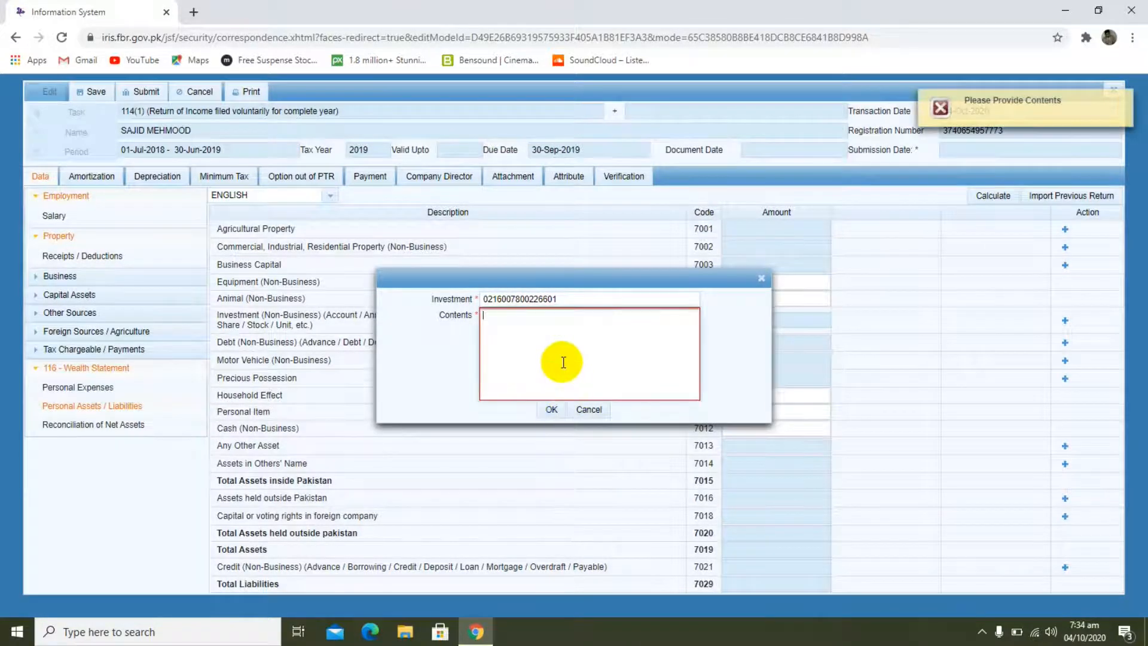
pyautogui.write('b')
pyautogui.click(551, 411)
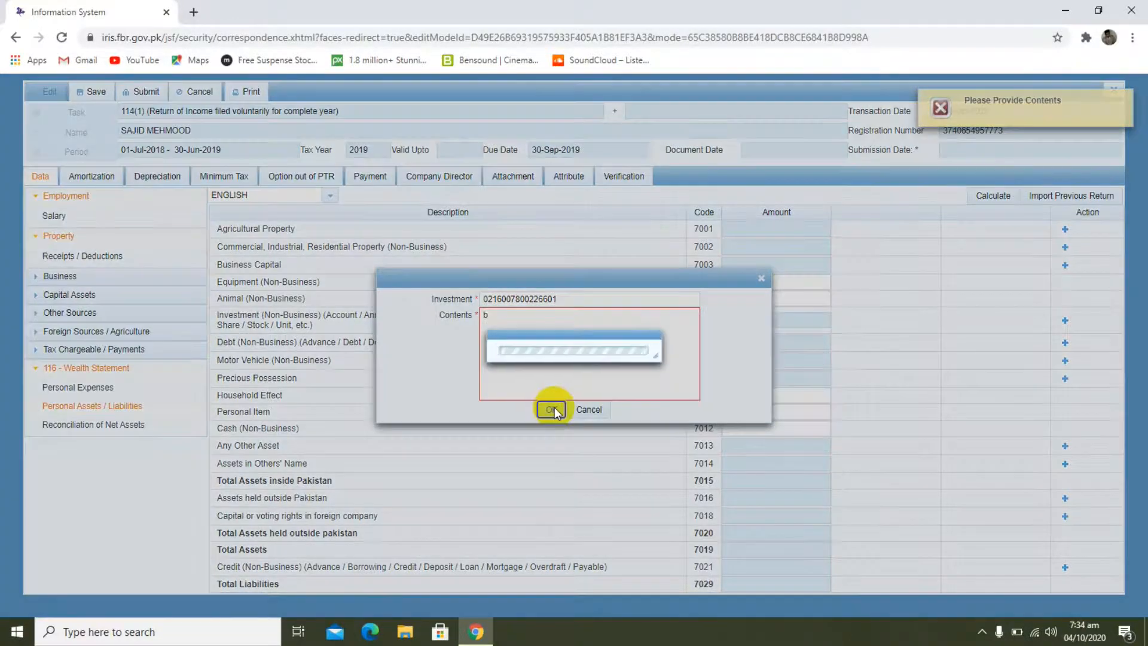
# Step: Set the amount of the added bank account investment to 45000 and calculate
pyautogui.click(767, 345)
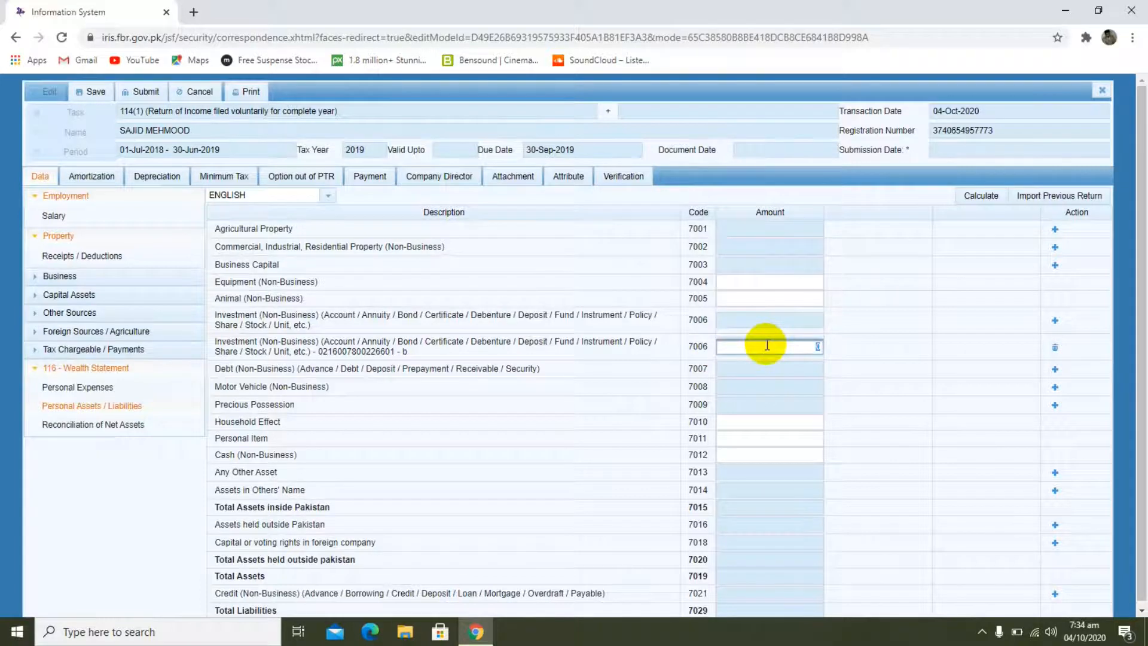
pyautogui.write('45000')
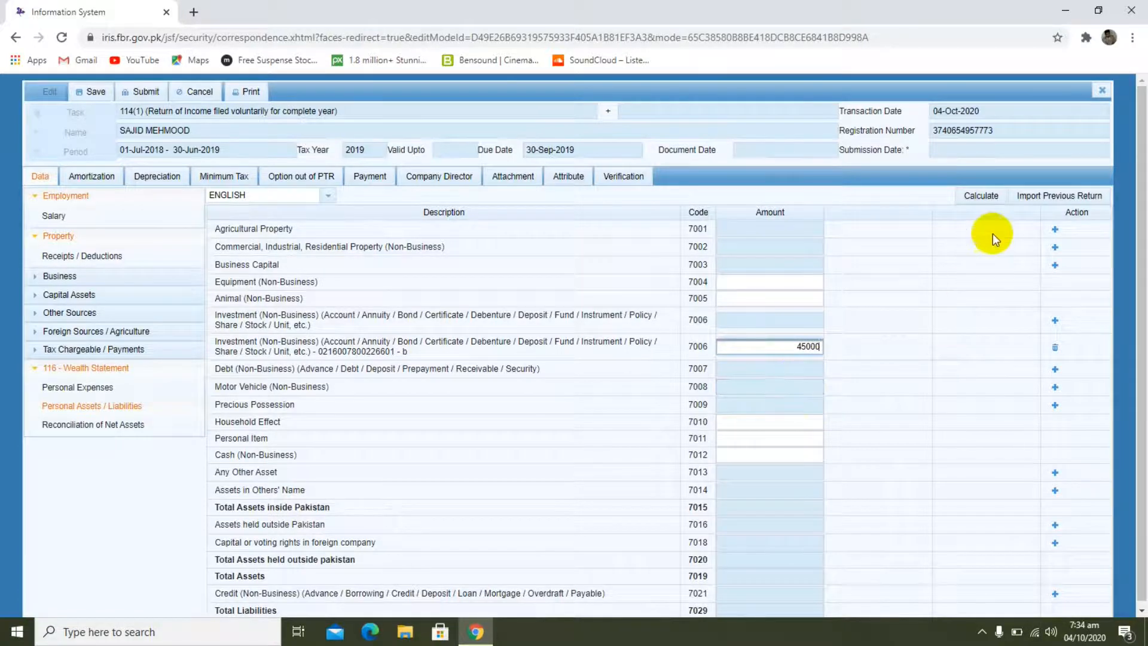
pyautogui.click(984, 200)
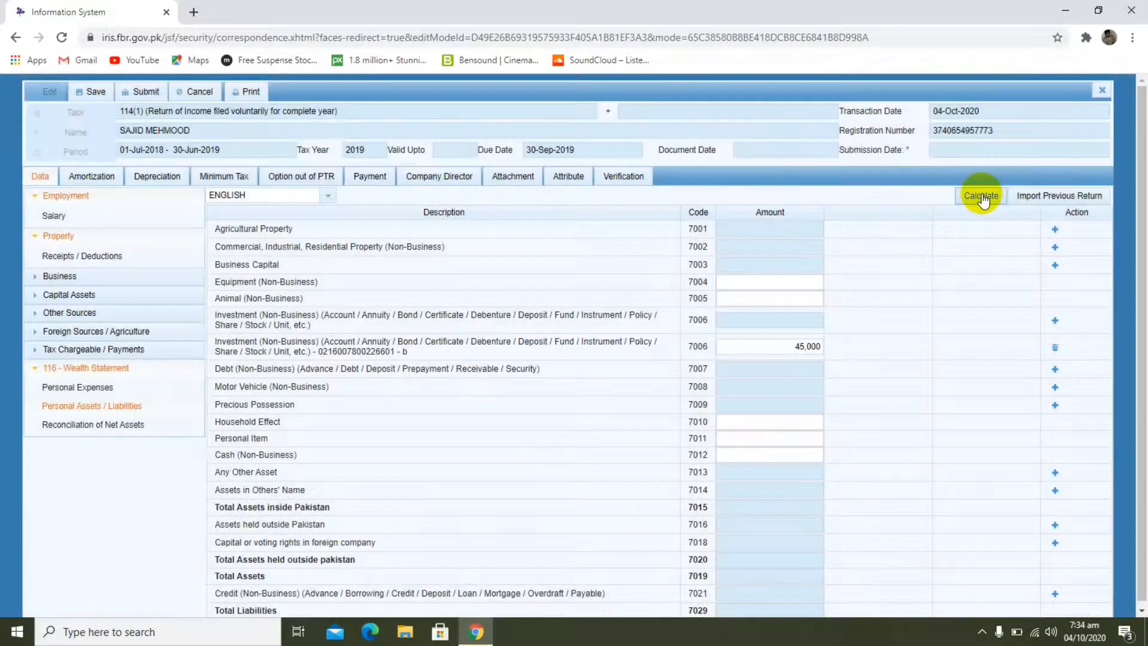
pyautogui.click(982, 197)
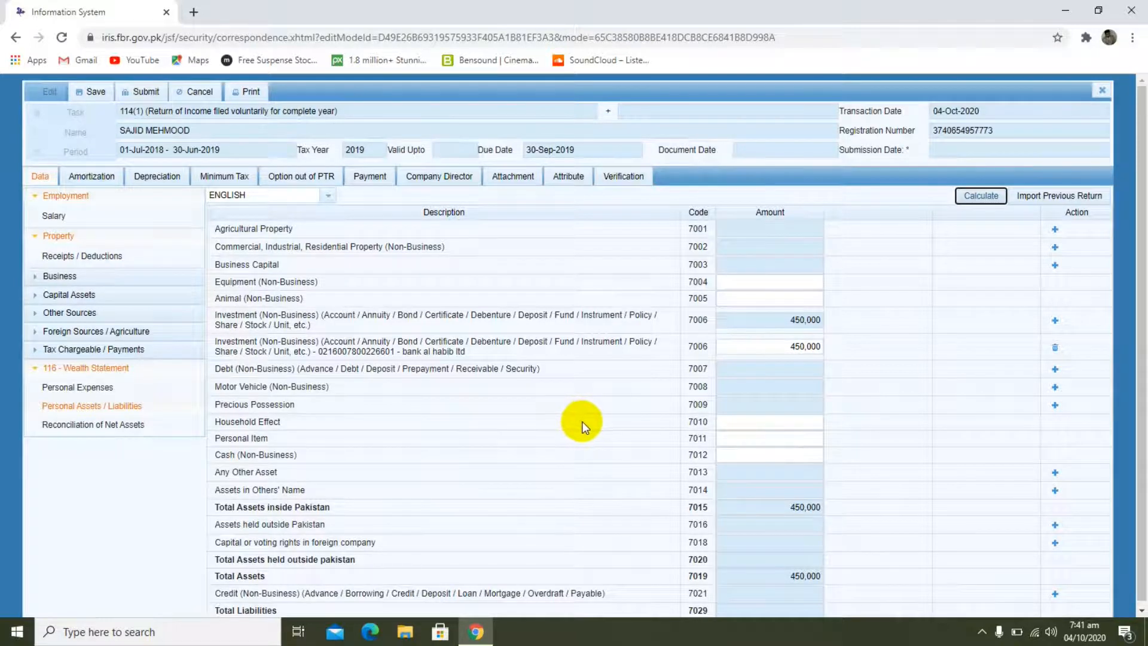
# Step: Add a Precious Possession entry (code 7009) with "gold" as both the nature of asset and the contents
pyautogui.click(1055, 405)
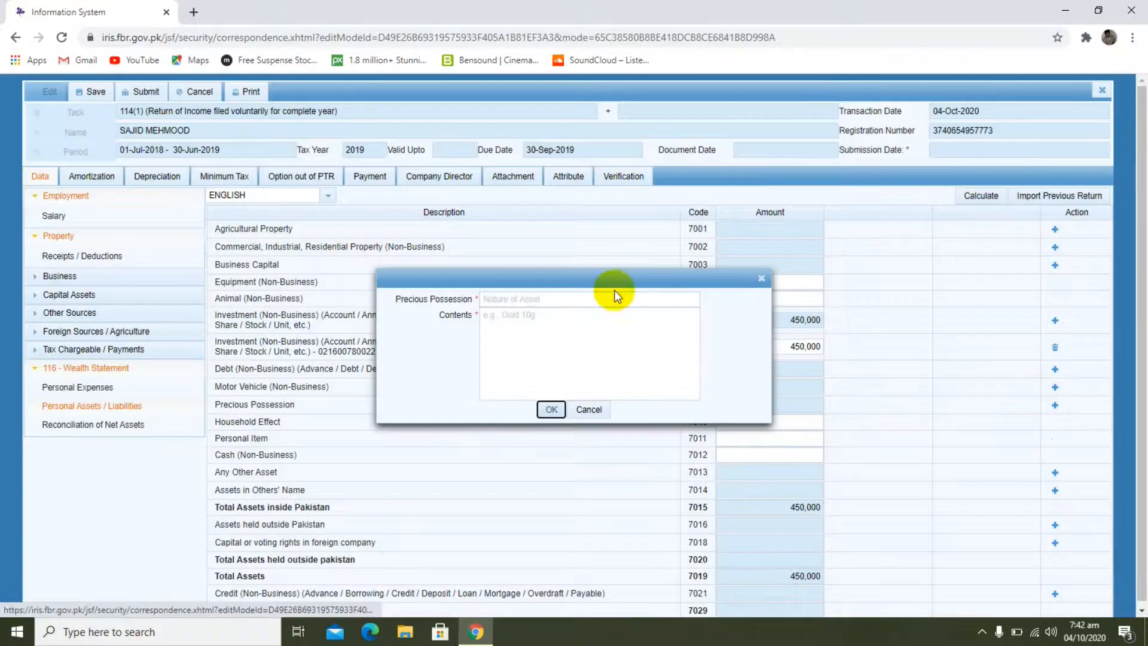
pyautogui.click(613, 297)
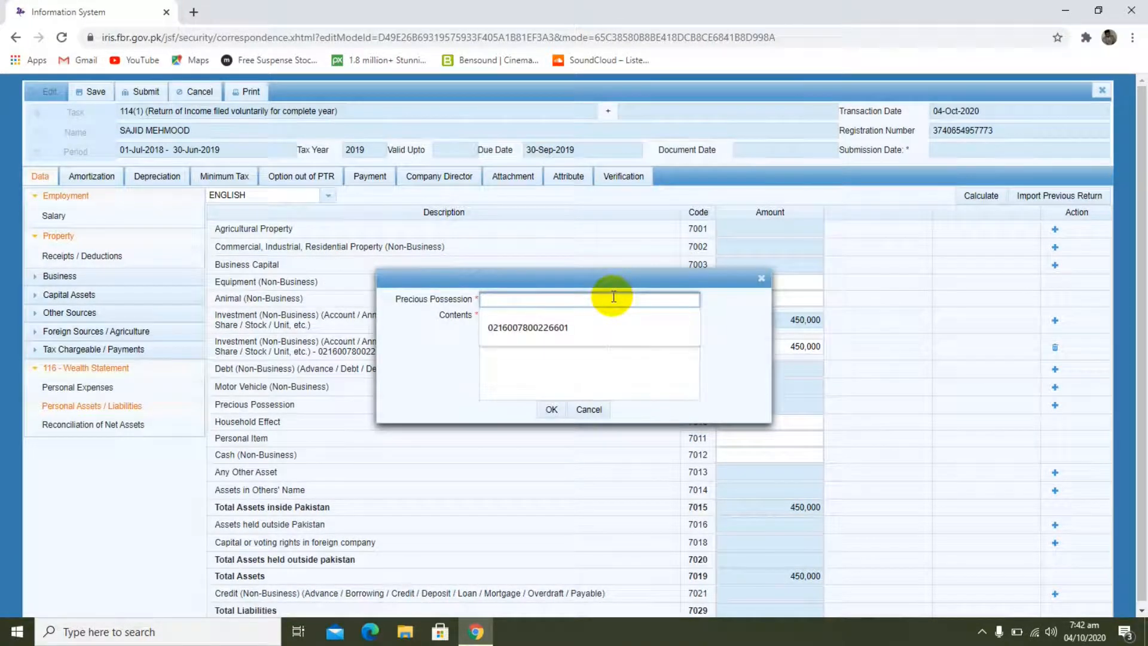
pyautogui.write('gold')
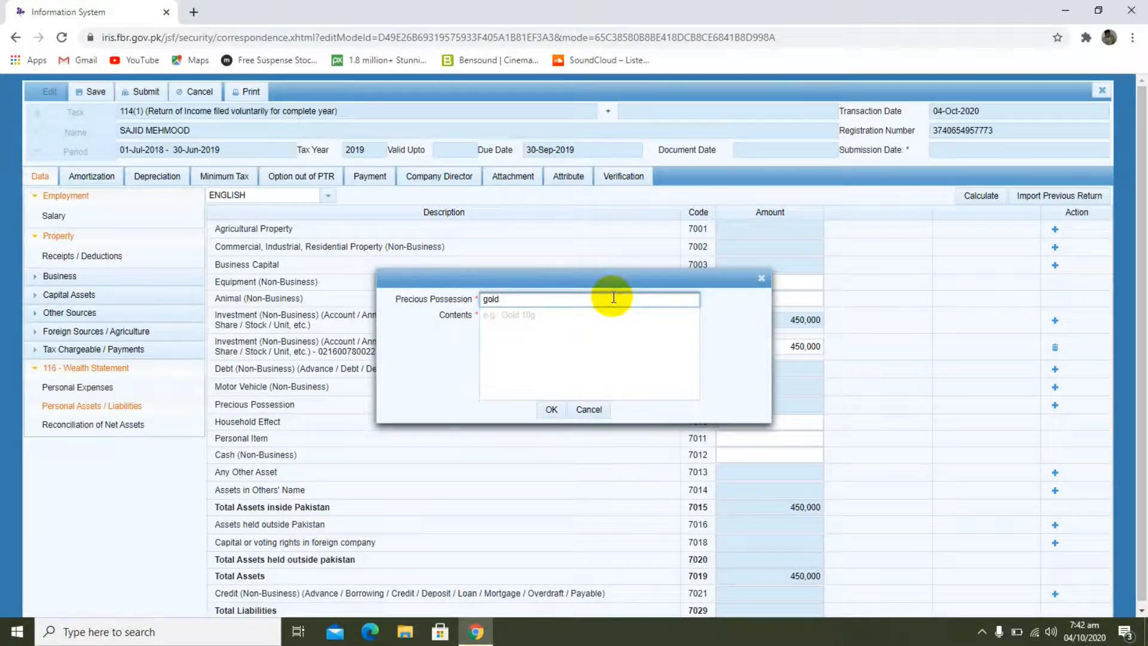
pyautogui.click(589, 329)
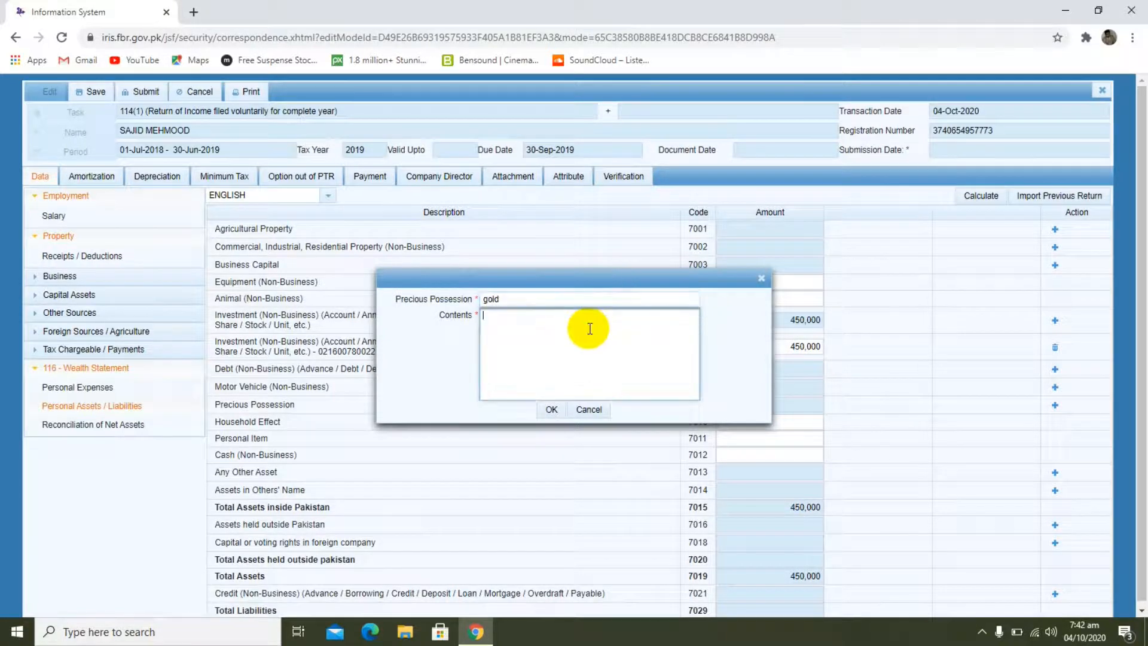
pyautogui.write('gold')
pyautogui.click(552, 410)
# Step: Set the gold possession's amount to 230000 and calculate the assets
pyautogui.click(785, 425)
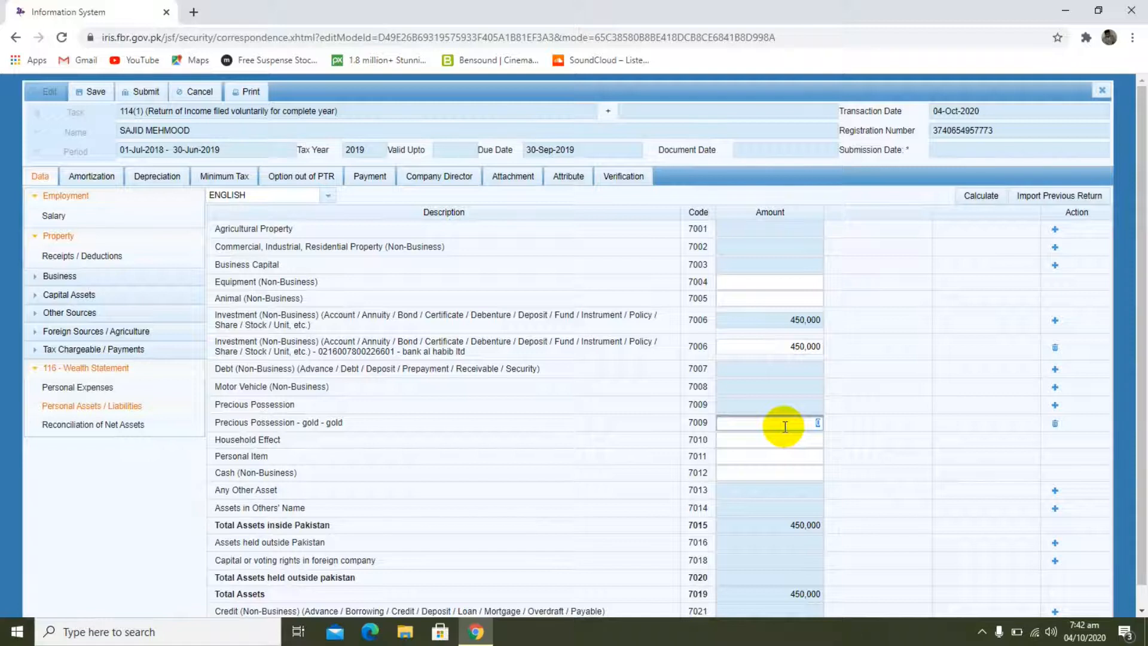
pyautogui.write('230000')
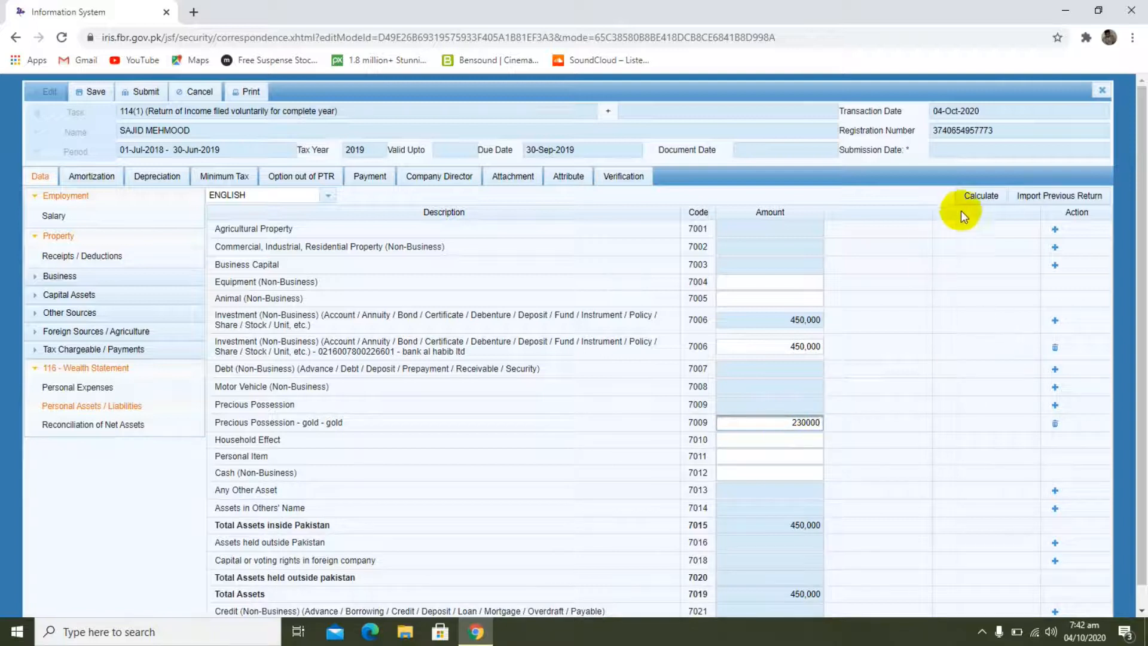
pyautogui.click(976, 199)
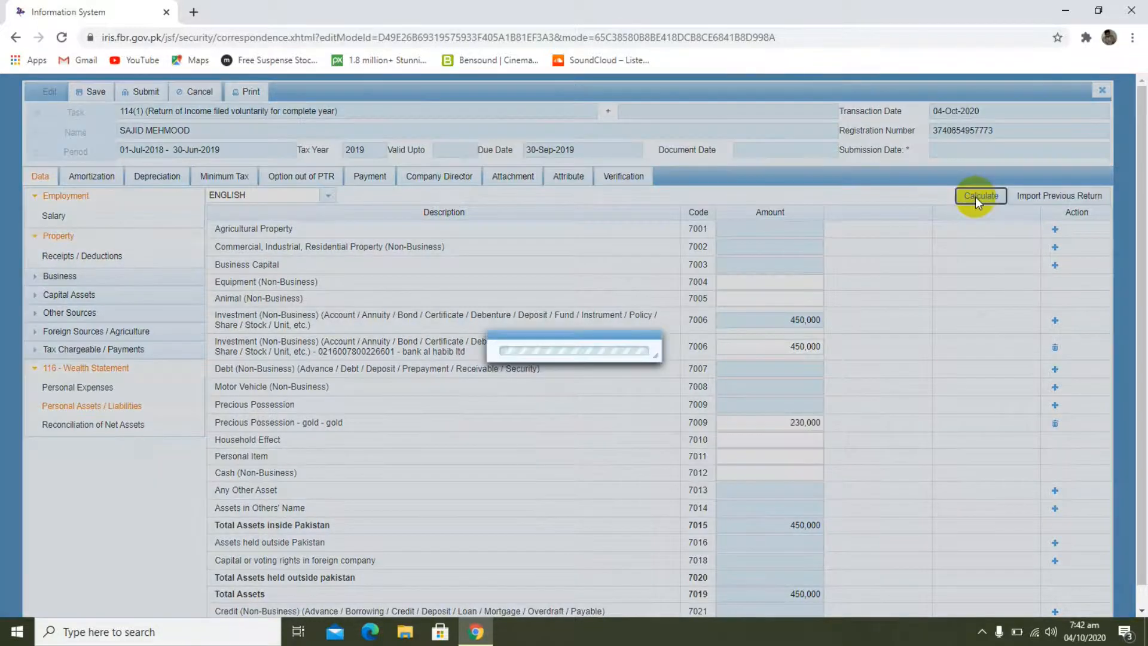
pyautogui.click(977, 199)
# Step: In Reconciliation of Net Assets, set Net Assets Previous Year (code 703002) to 330000 and calculate
pyautogui.scroll(-1, 1082, 464)
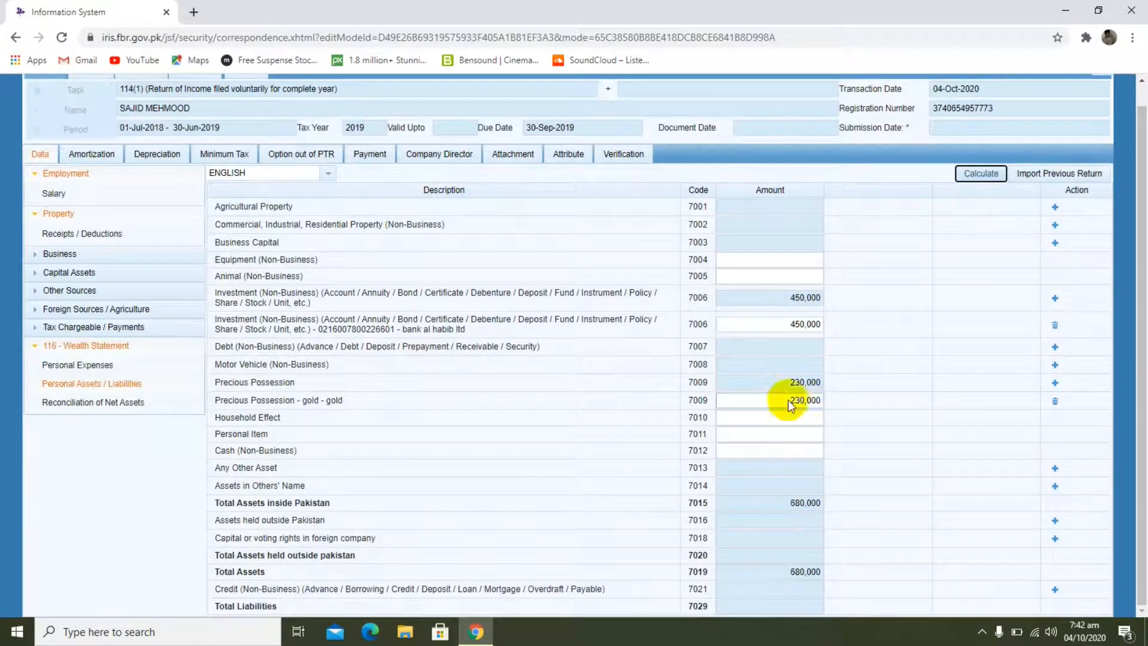
pyautogui.click(102, 406)
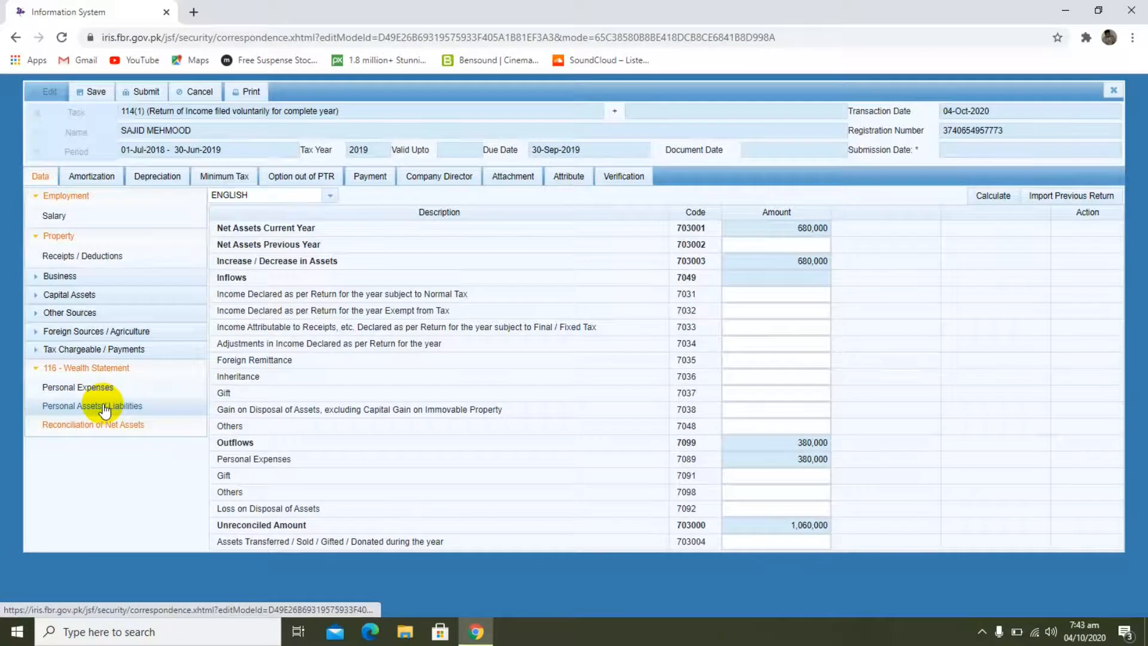
pyautogui.click(105, 407)
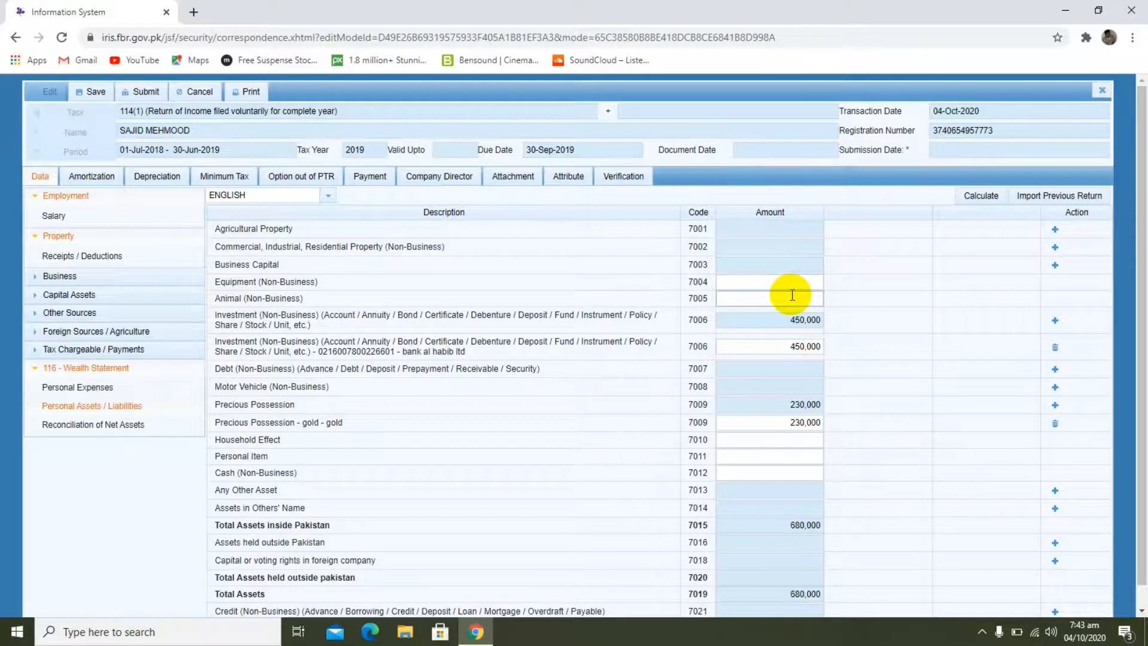
pyautogui.click(117, 424)
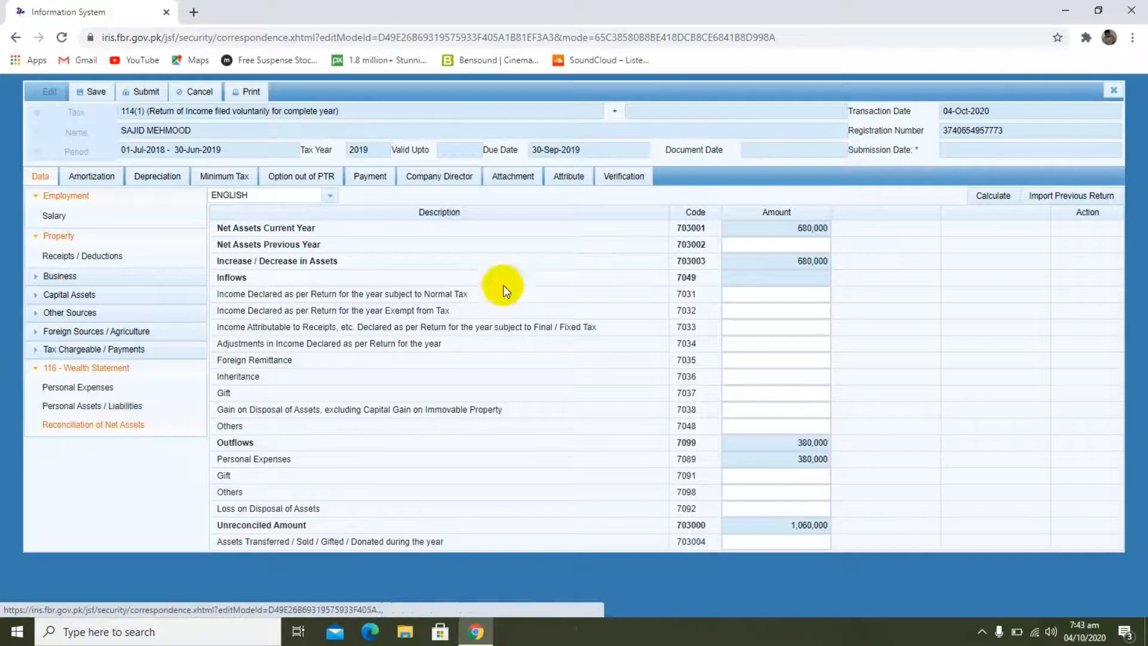
pyautogui.click(782, 238)
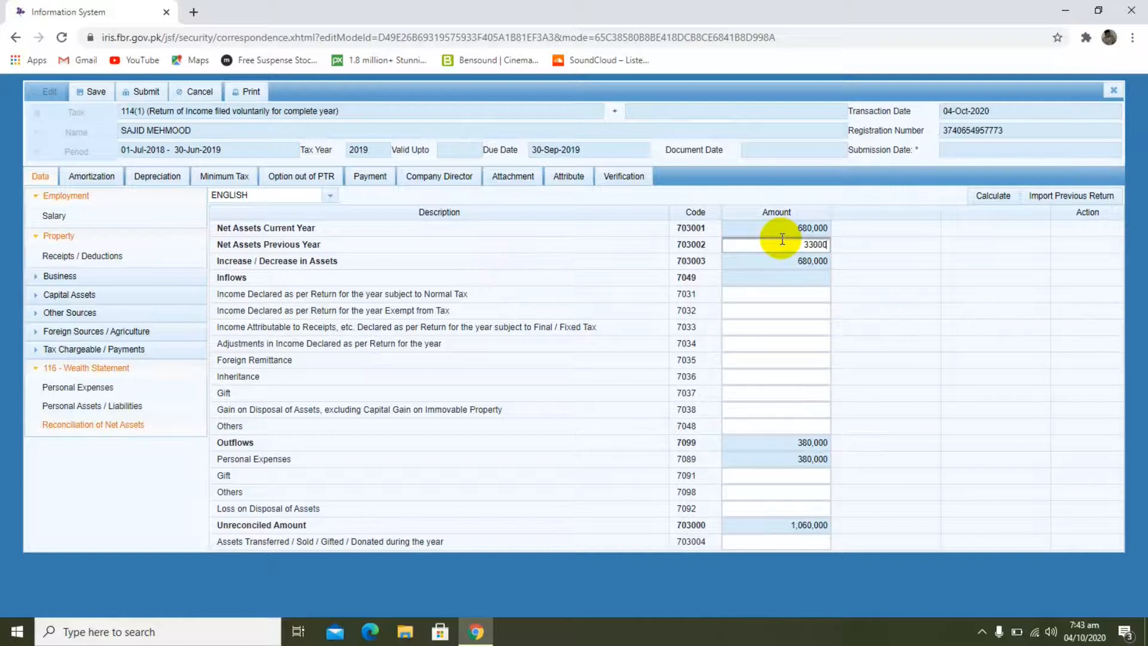
pyautogui.click(994, 196)
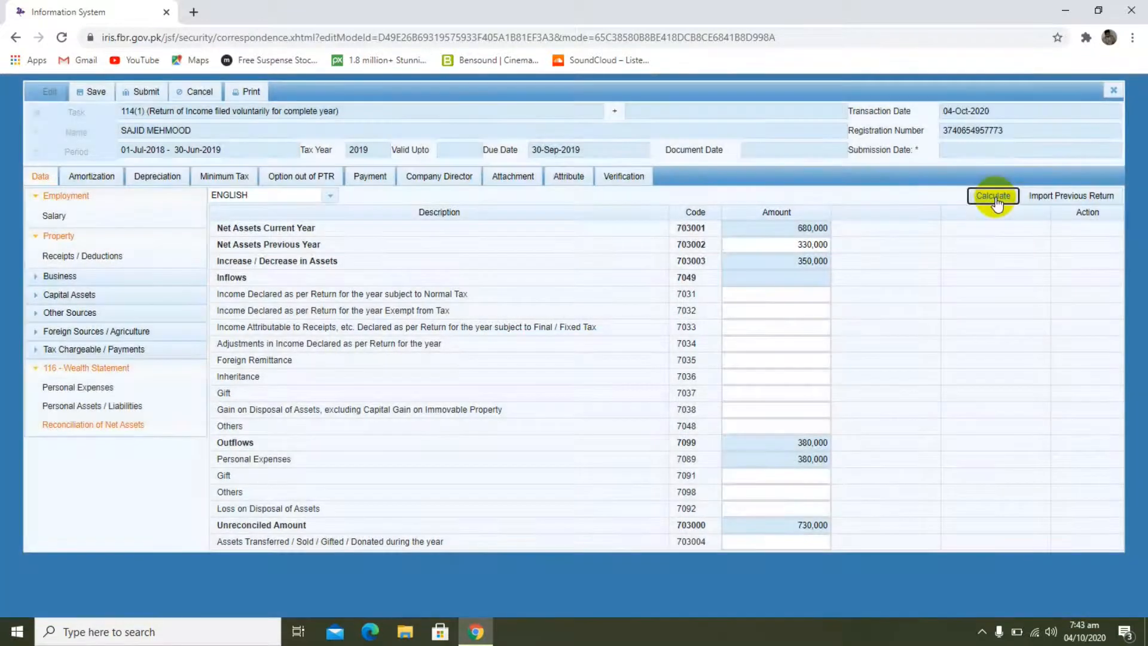
pyautogui.click(994, 196)
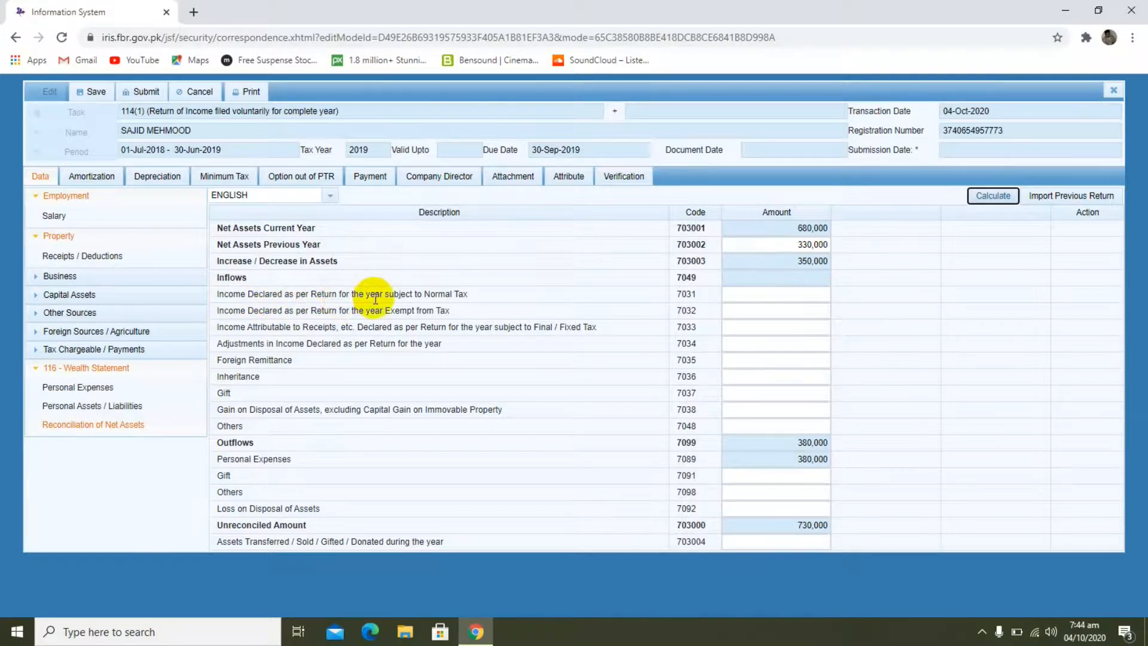
# Step: Set Income Declared as per Return subject to Normal Tax (code 7031) to 730000, calculate, and check the Unreconciled Amount
pyautogui.click(741, 293)
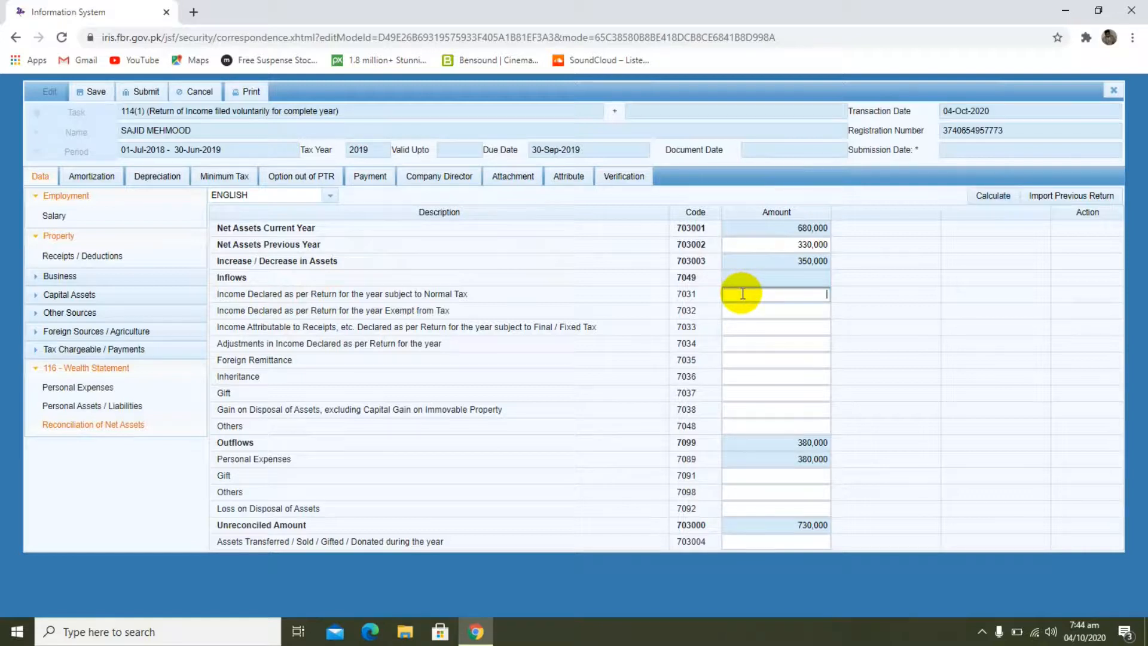
pyautogui.write('730000')
pyautogui.click(1009, 198)
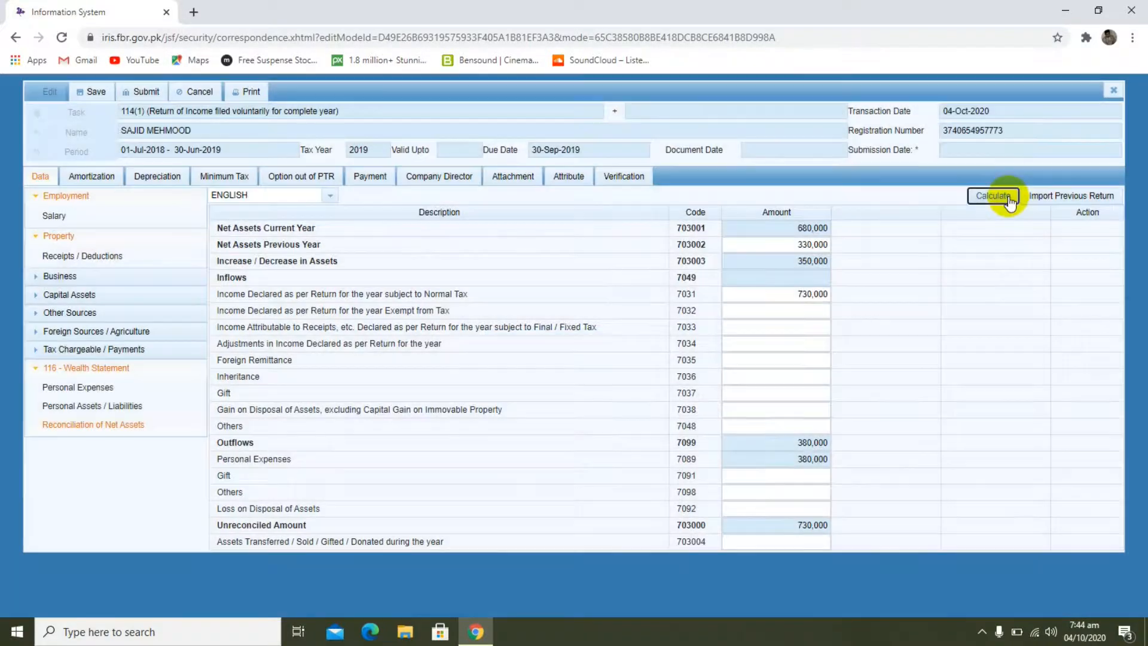
pyautogui.click(1009, 198)
pyautogui.click(1009, 197)
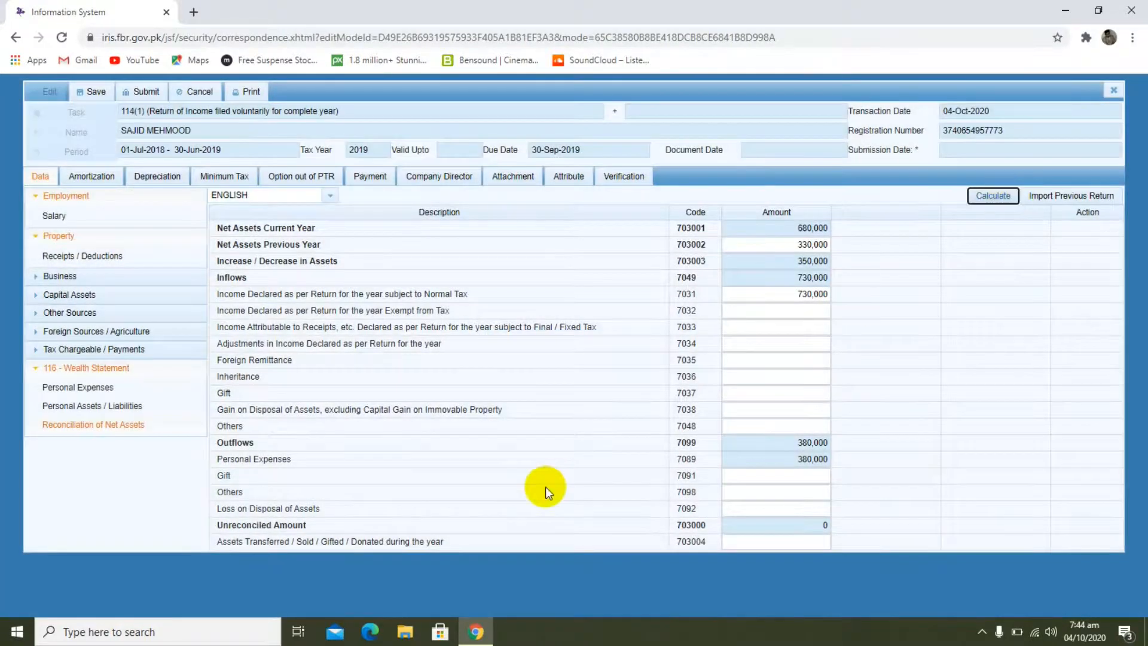
pyautogui.moveTo(336, 528); pyautogui.dragTo(214, 529)
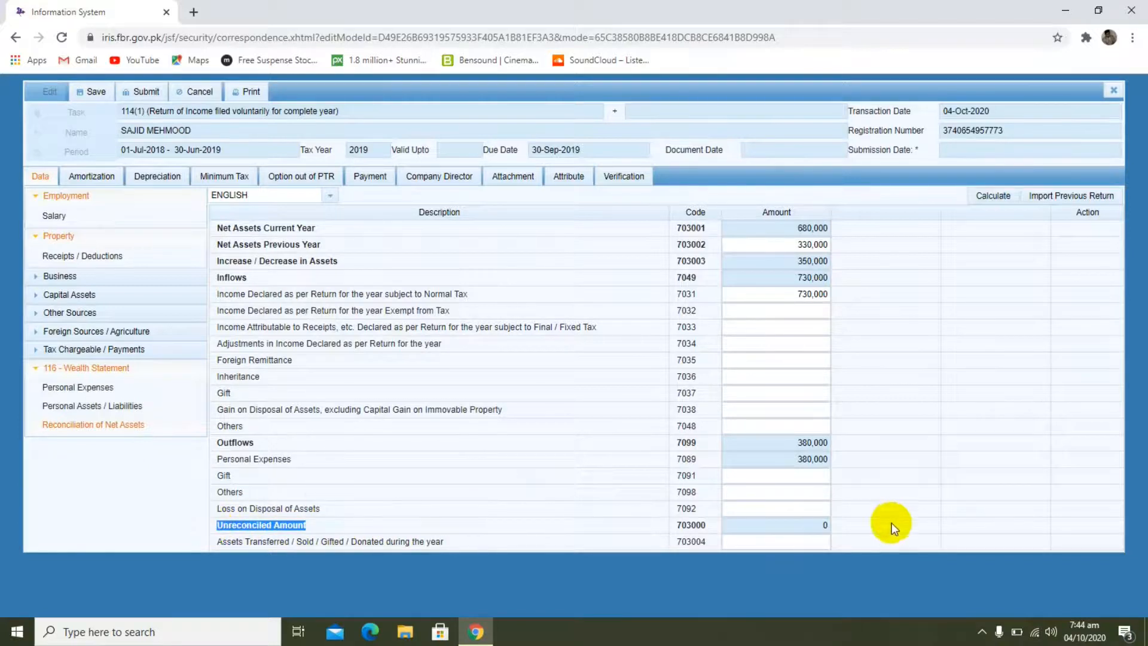
pyautogui.click(803, 536)
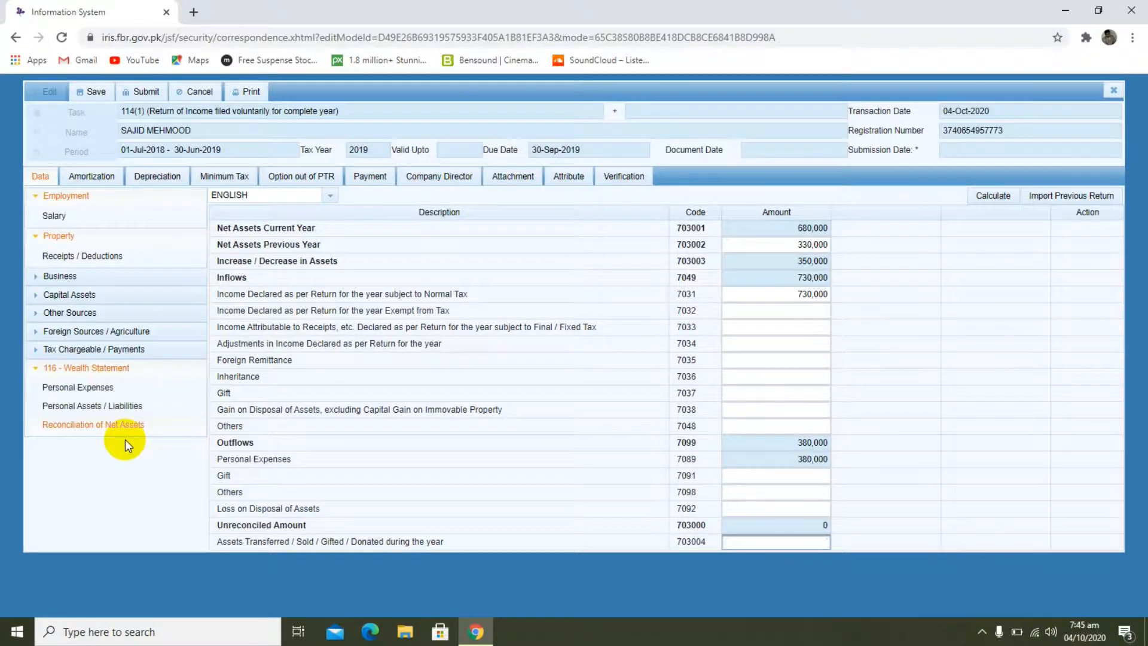
# Step: Save the return and try to submit it, agreeing to the submission confirmation
pyautogui.click(97, 91)
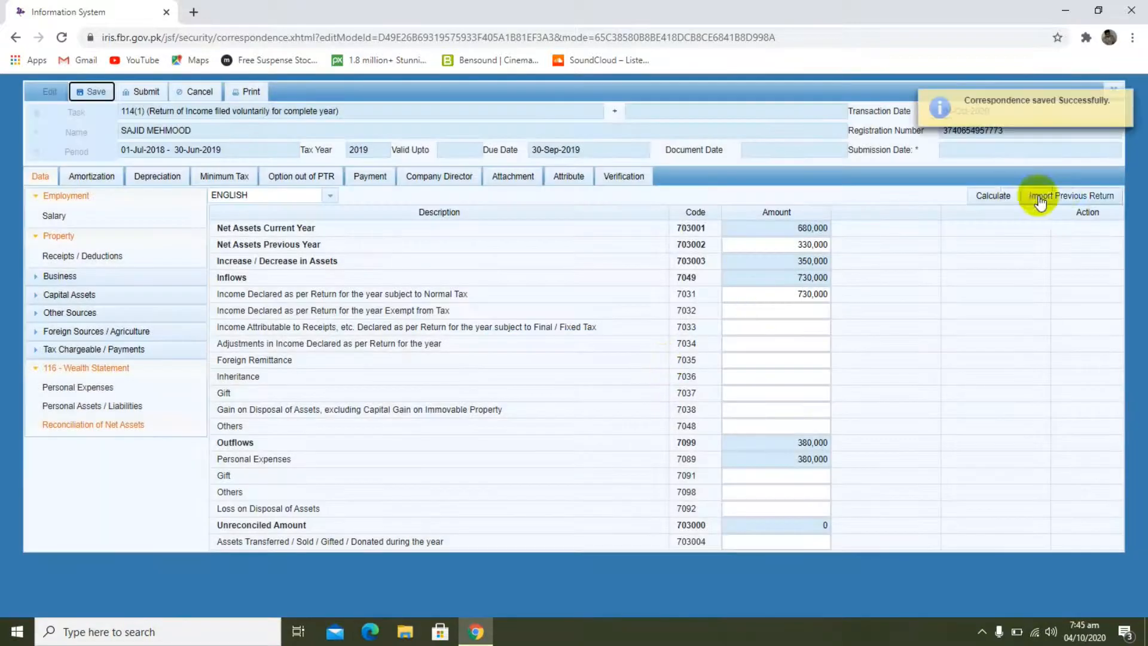
pyautogui.click(1122, 97)
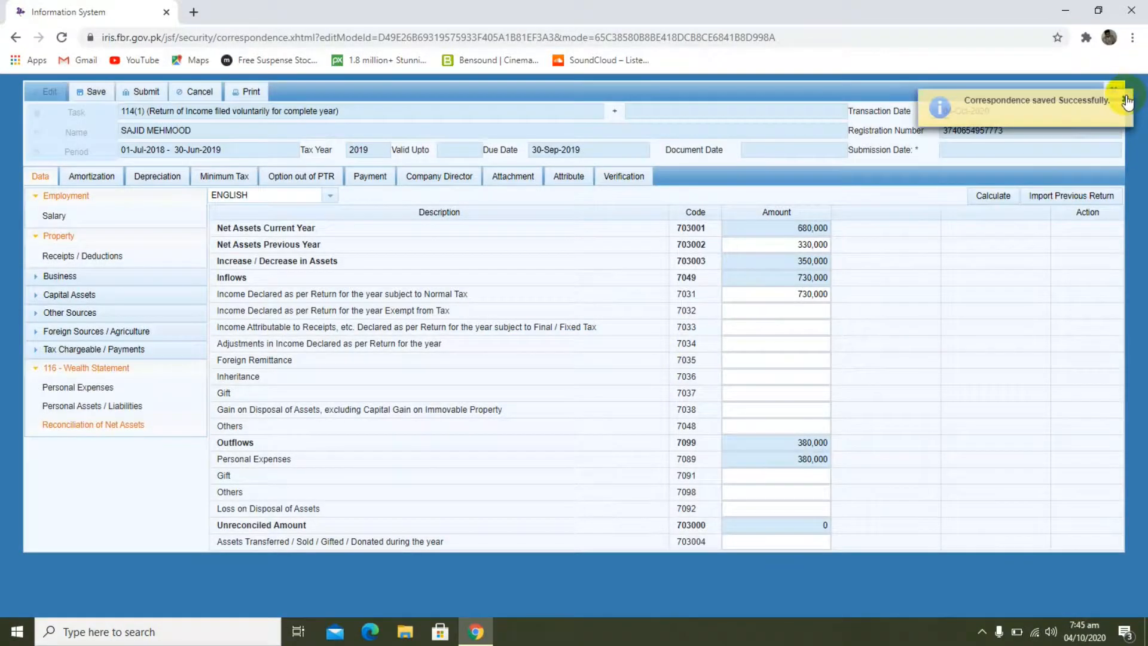
pyautogui.click(145, 94)
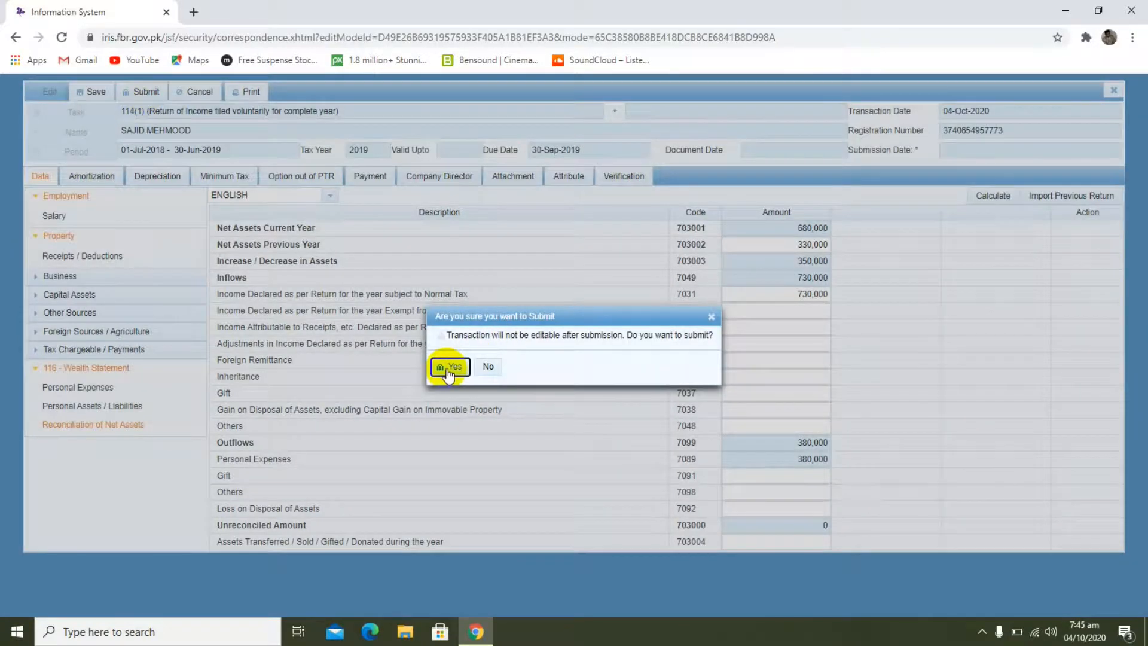
pyautogui.click(454, 368)
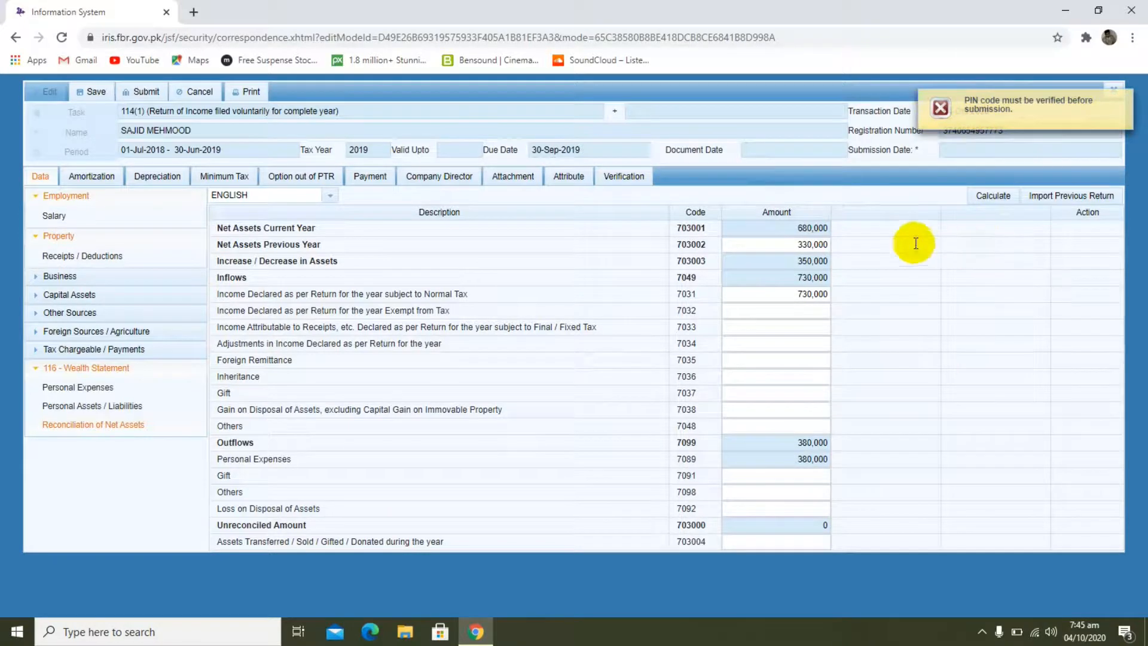
# Step: In the return's Verification section, enter the PIN, verify it and dismiss the notification
pyautogui.click(632, 178)
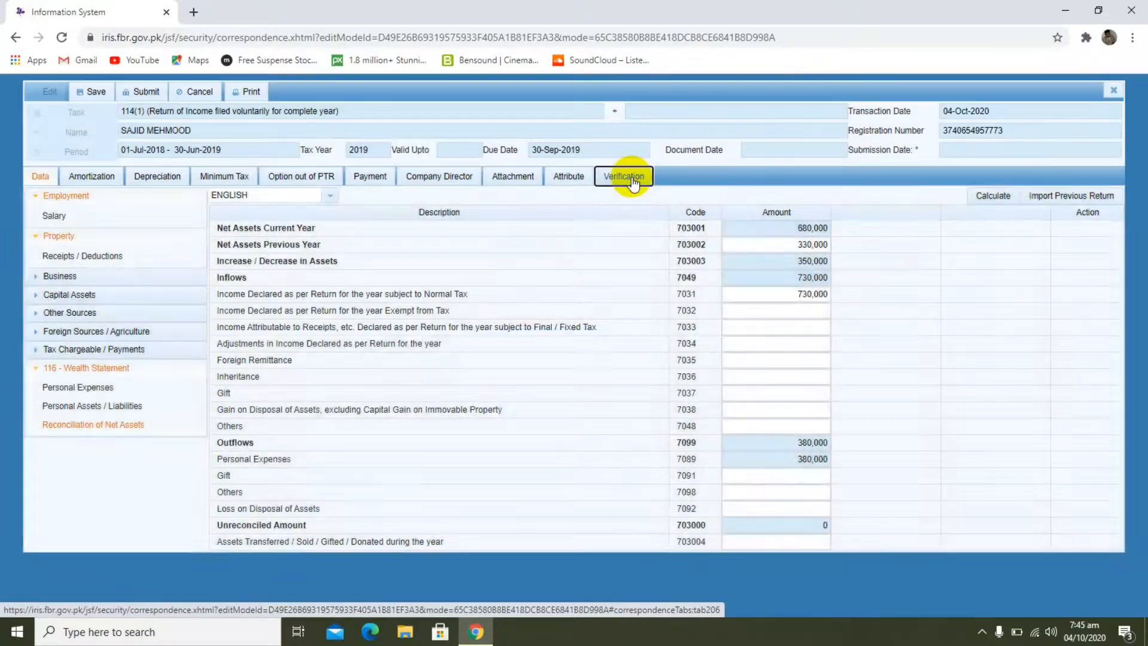
pyautogui.click(99, 254)
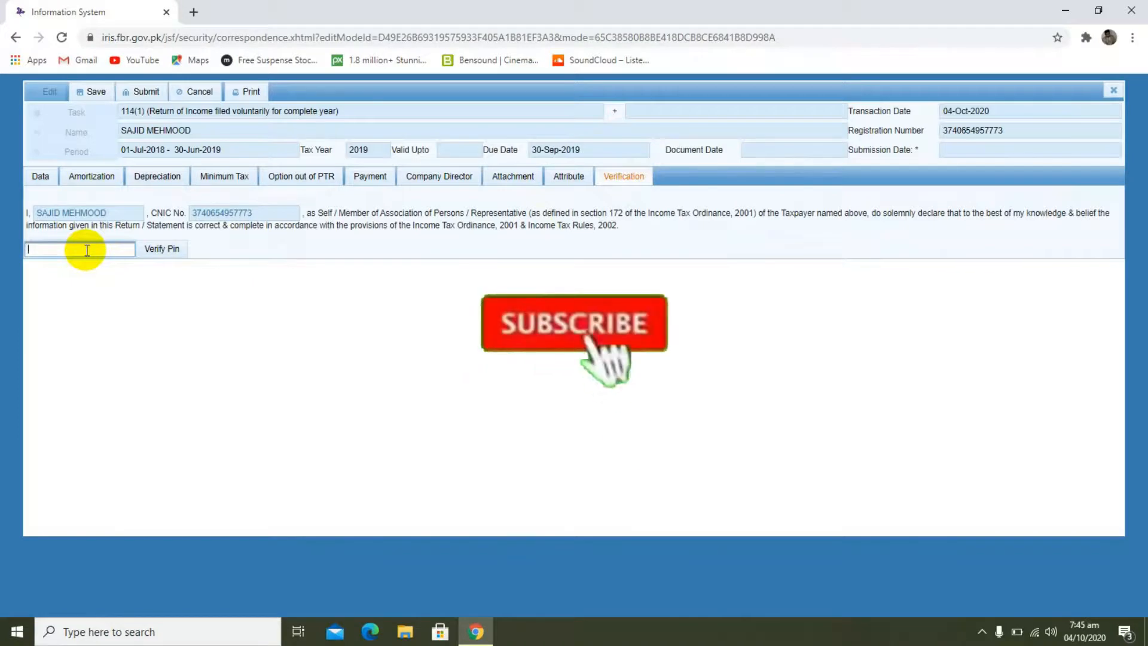
pyautogui.write('••')
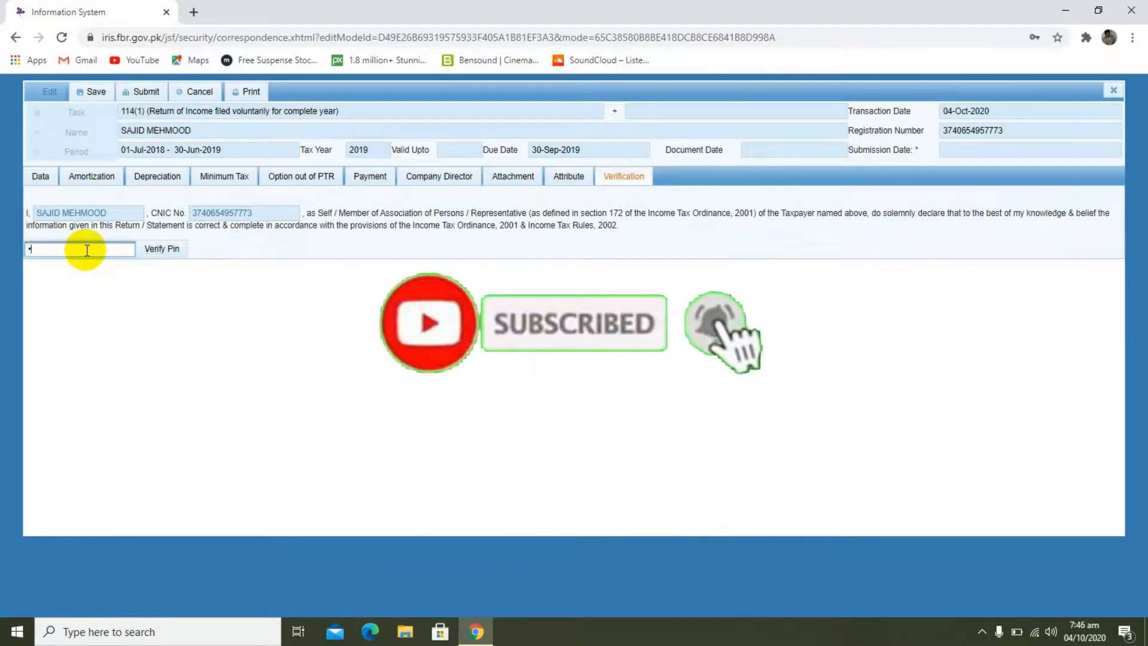
pyautogui.write('••')
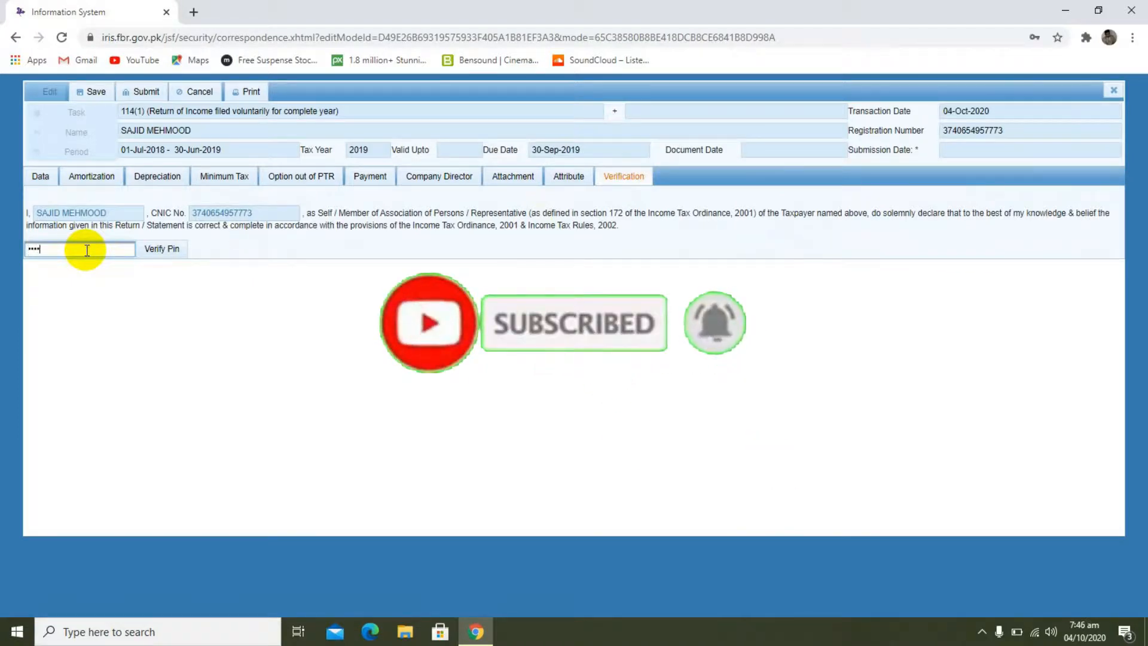
pyautogui.click(153, 249)
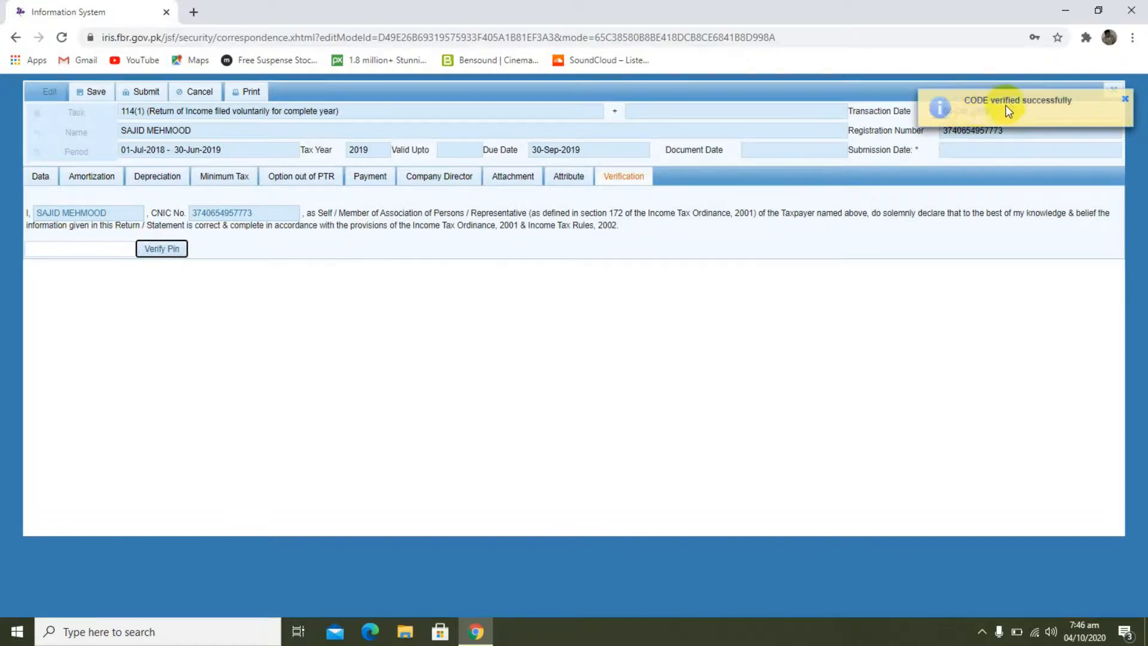
pyautogui.click(1114, 90)
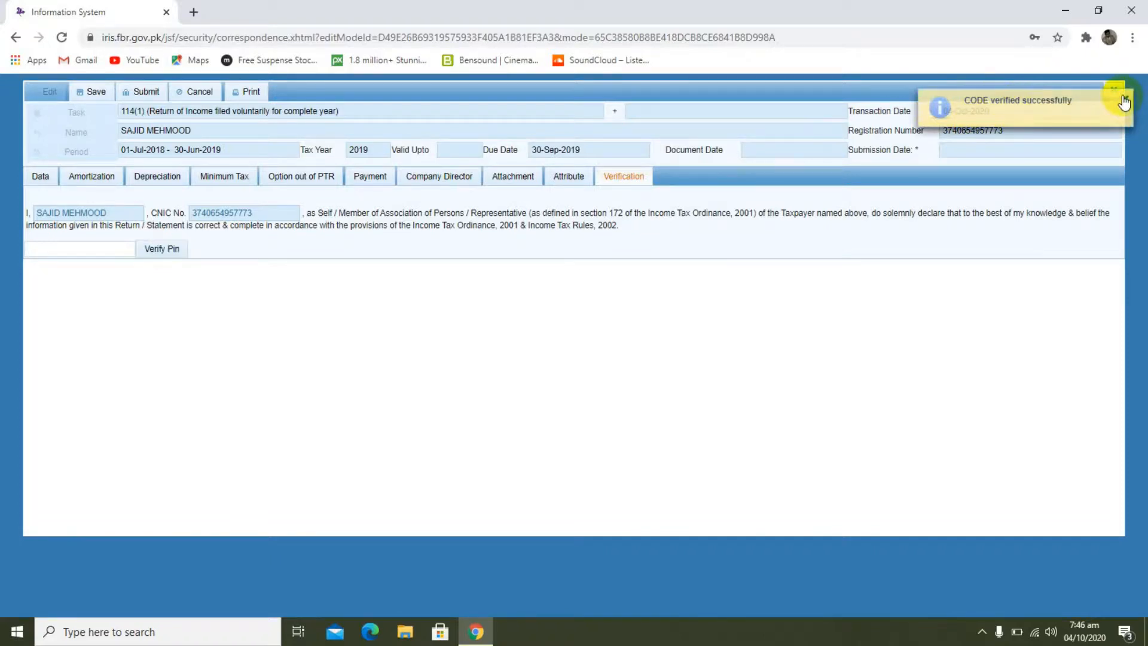